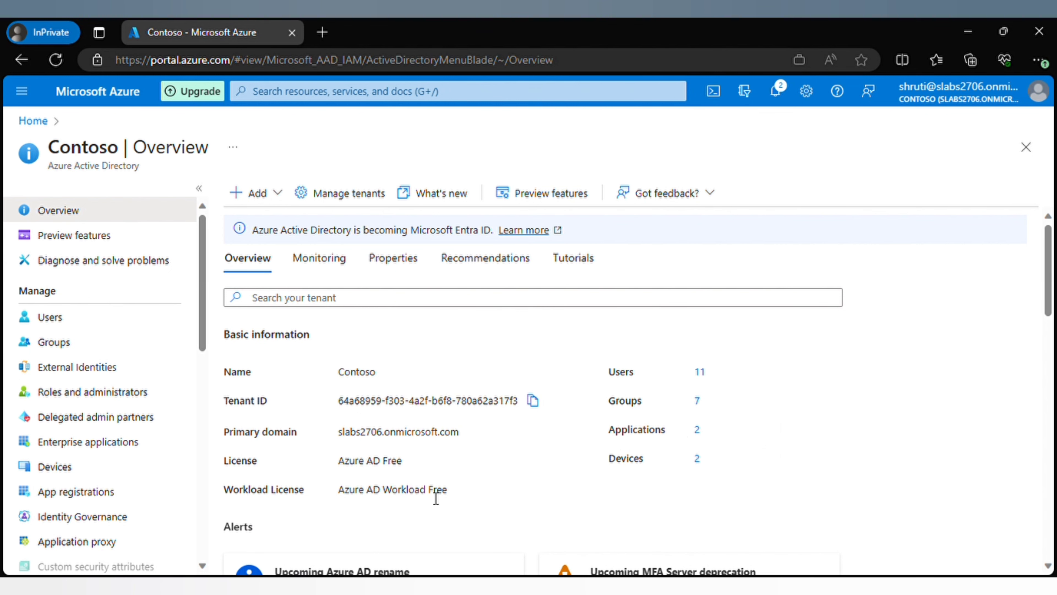
# Start creating a tenant of type Azure Active Directory from tenant management and proceed to its configuration.
pyautogui.scroll(-1, 417, 458)
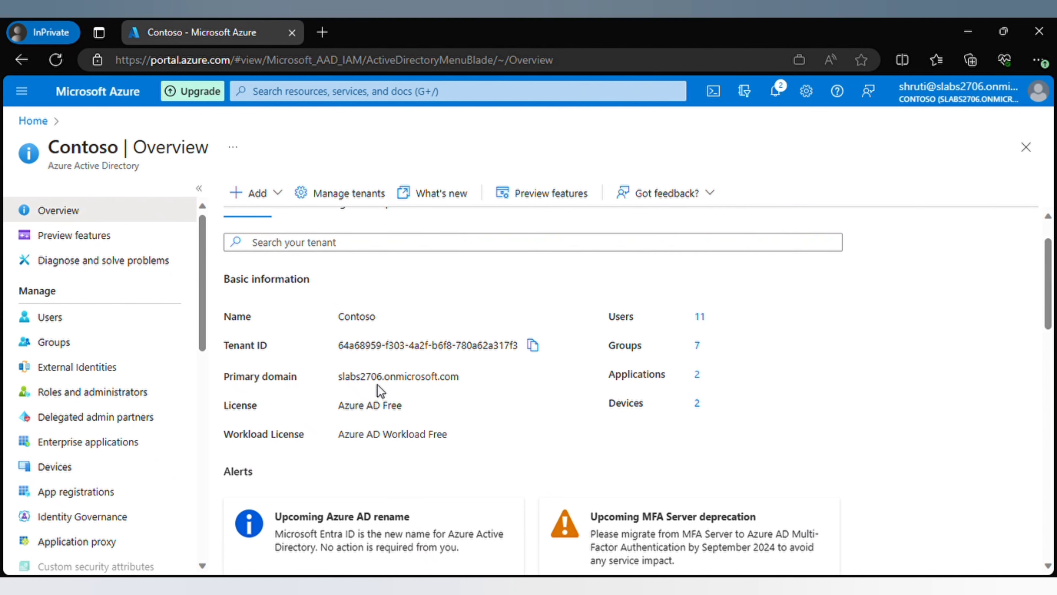
pyautogui.scroll(-2, 493, 467)
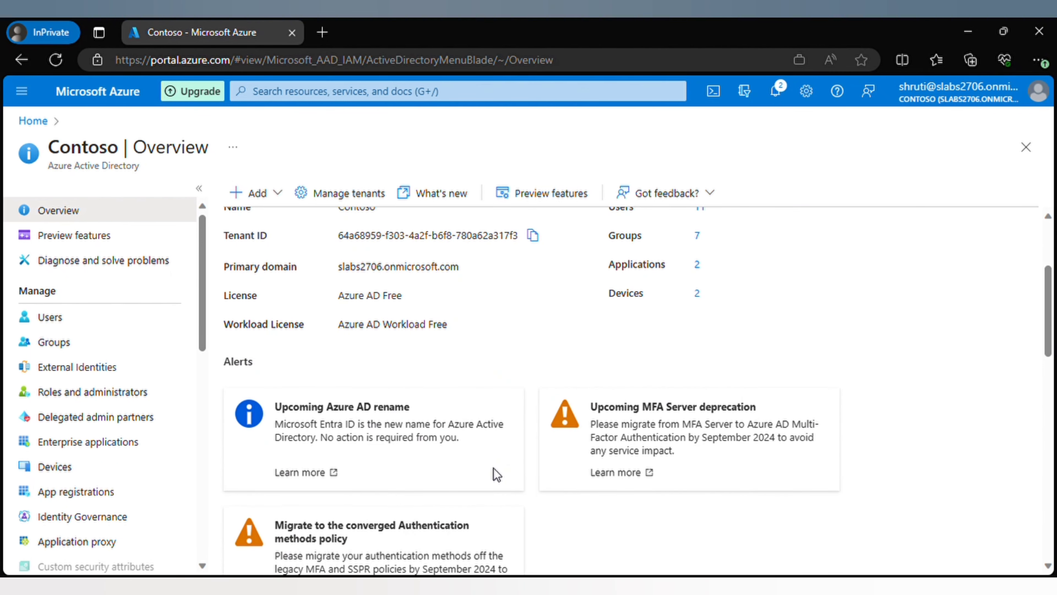
pyautogui.scroll(-5, 432, 479)
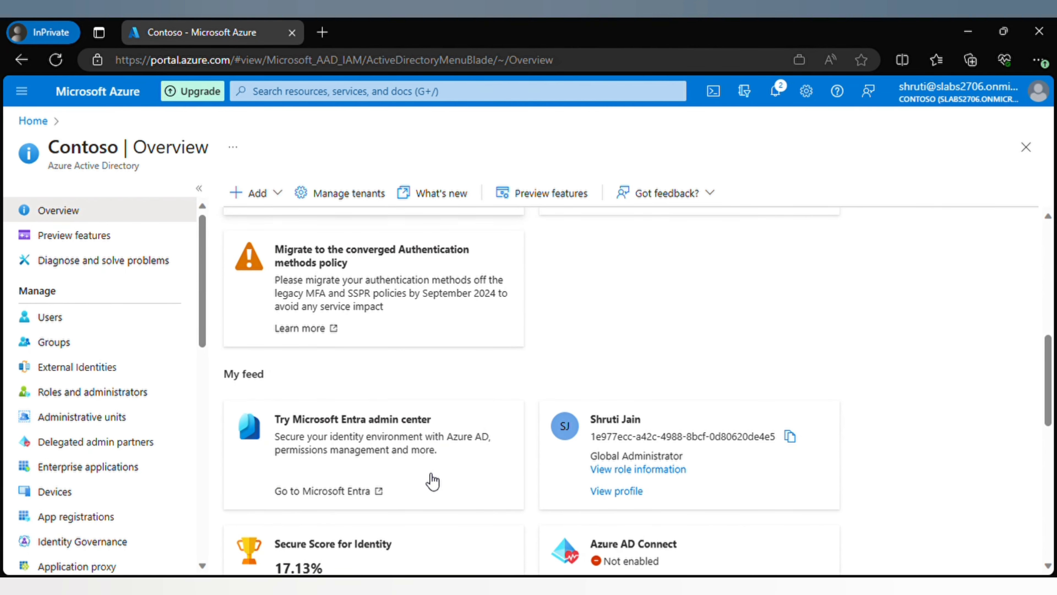
pyautogui.scroll(8, 429, 477)
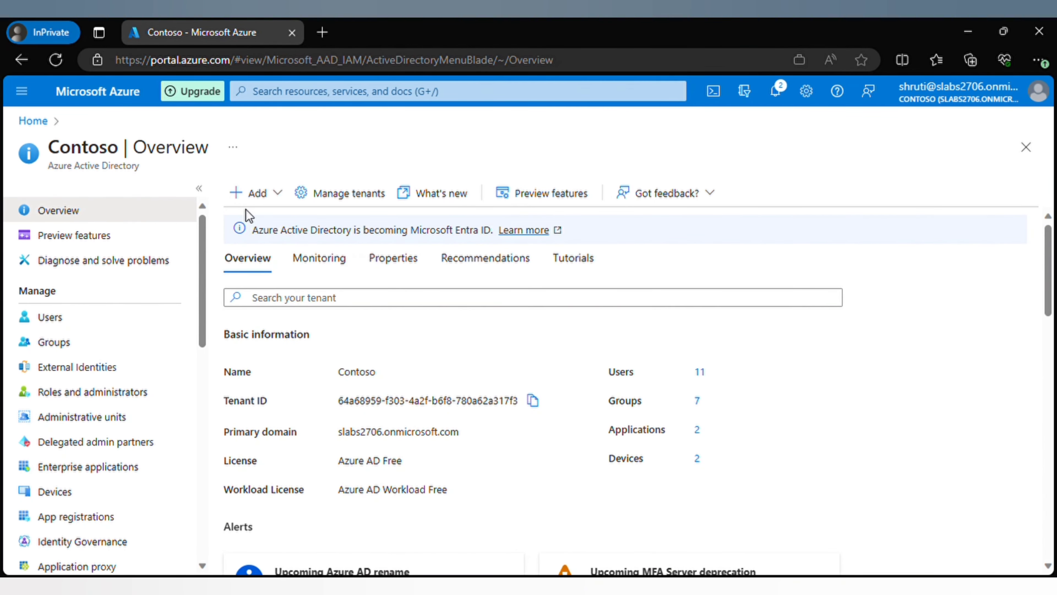
pyautogui.click(277, 195)
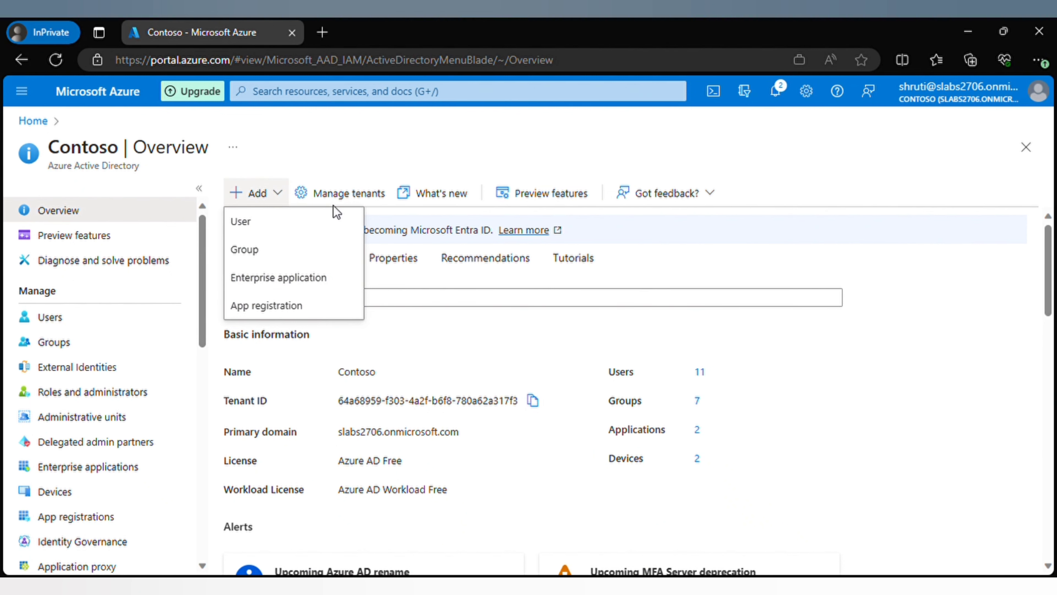
pyautogui.click(346, 194)
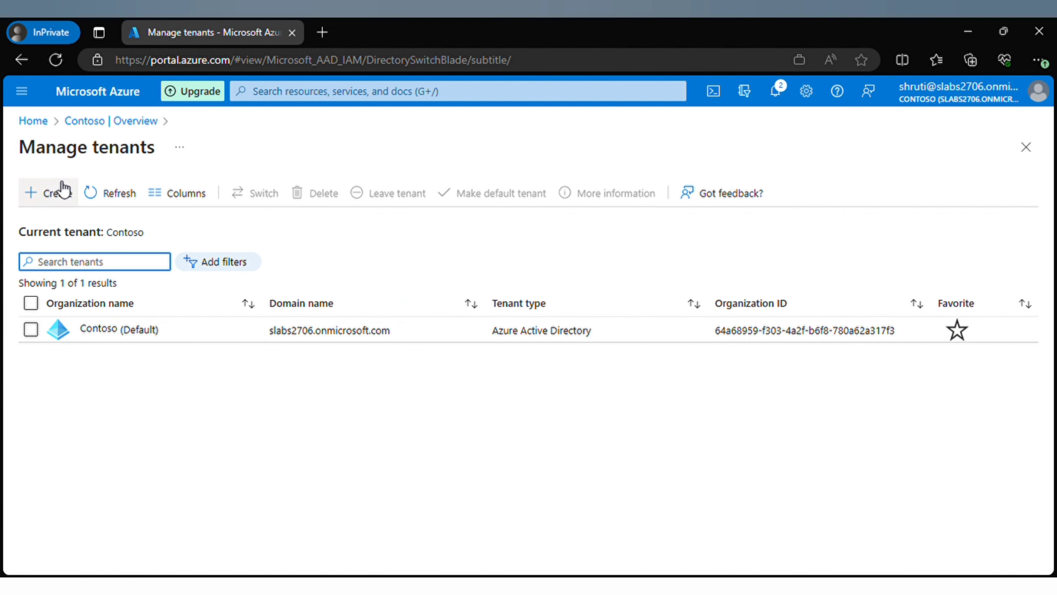
pyautogui.click(67, 198)
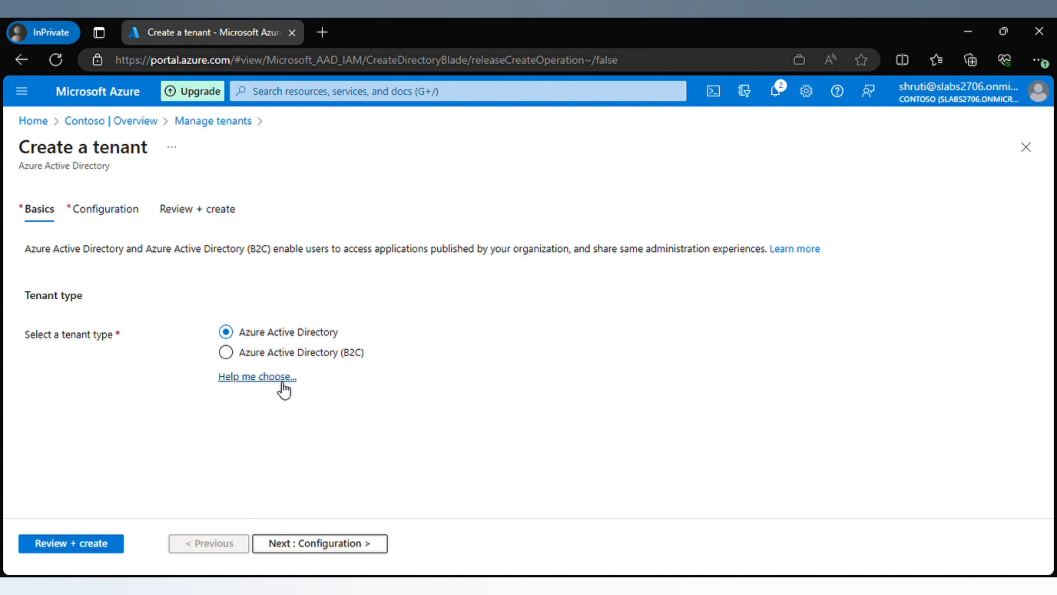
pyautogui.click(312, 548)
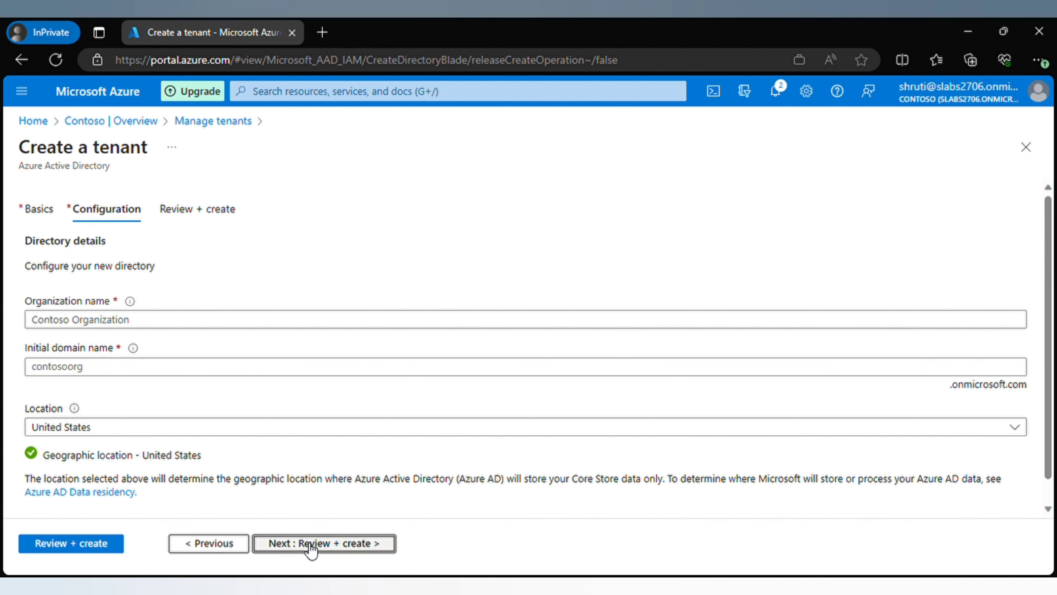
# Set the organization name to "Impressive Intelligent techniques" and the initial domain name to "IITOffice365learning", then proceed to the review.
pyautogui.click(255, 321)
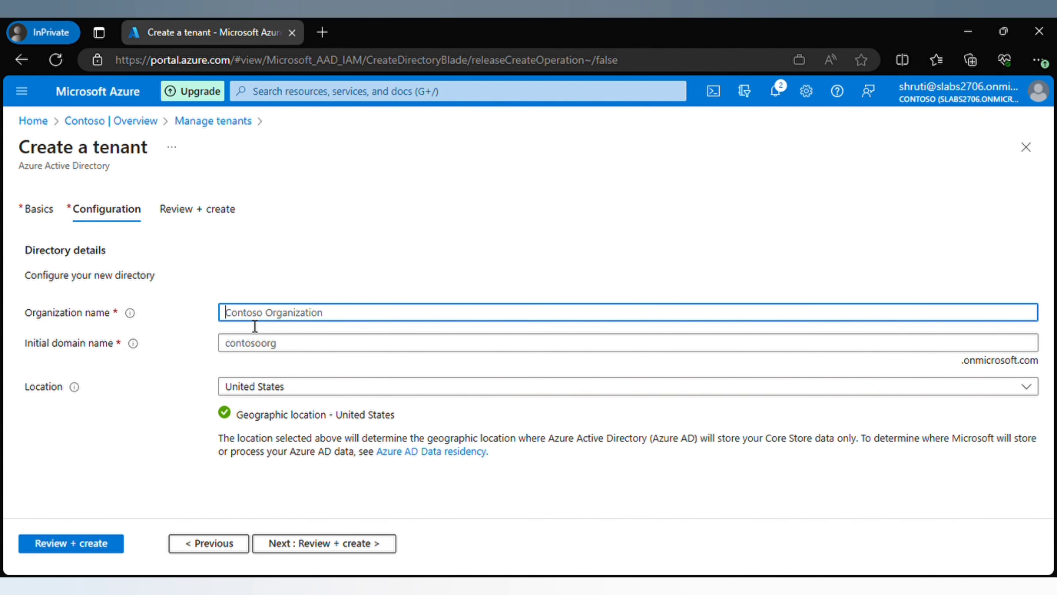
pyautogui.write('Im')
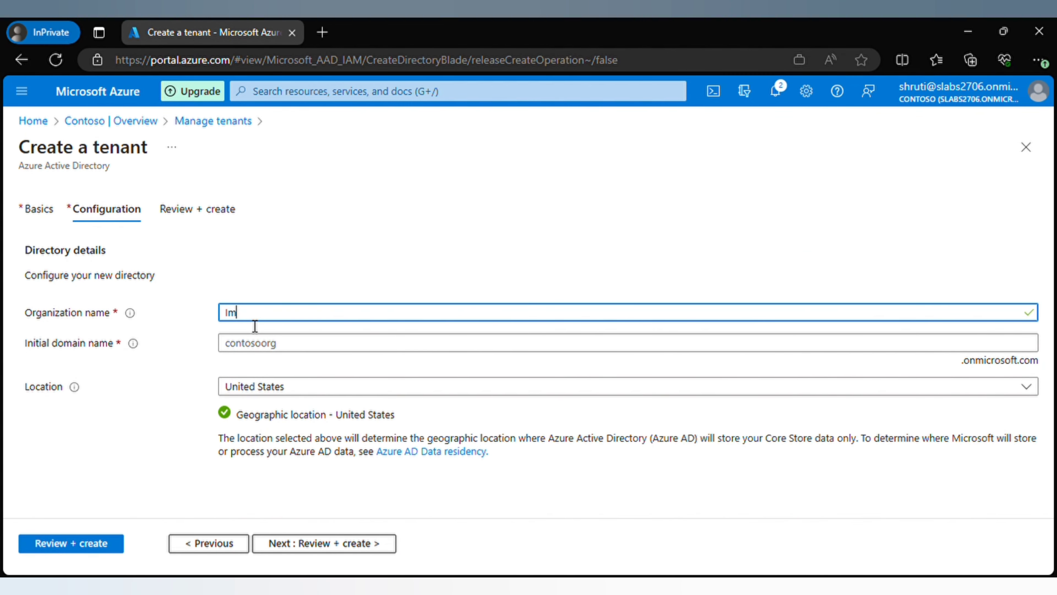
pyautogui.write('pressive Intelligent techni')
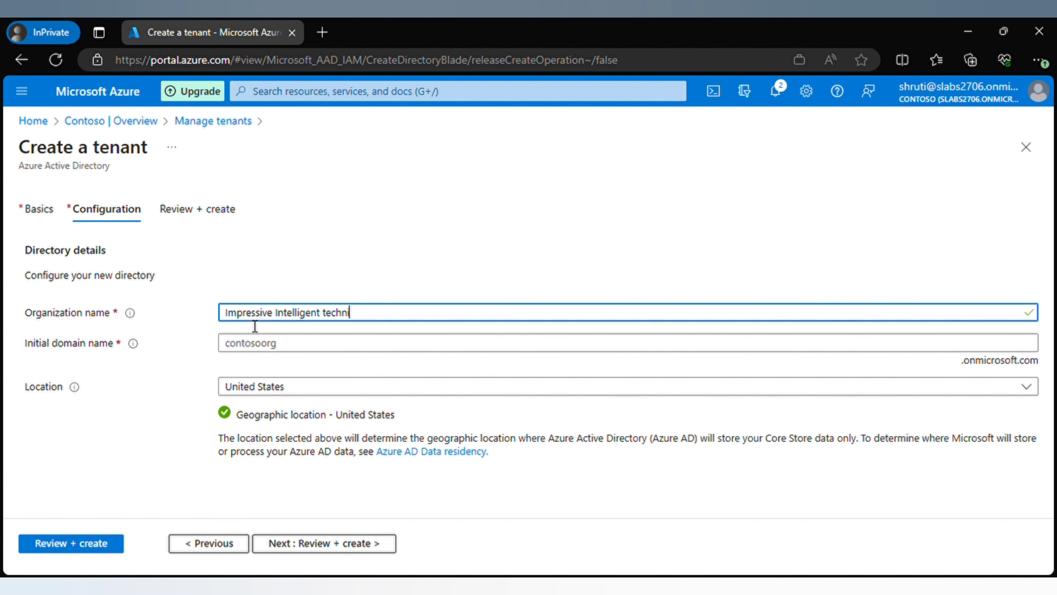
pyautogui.write('ques')
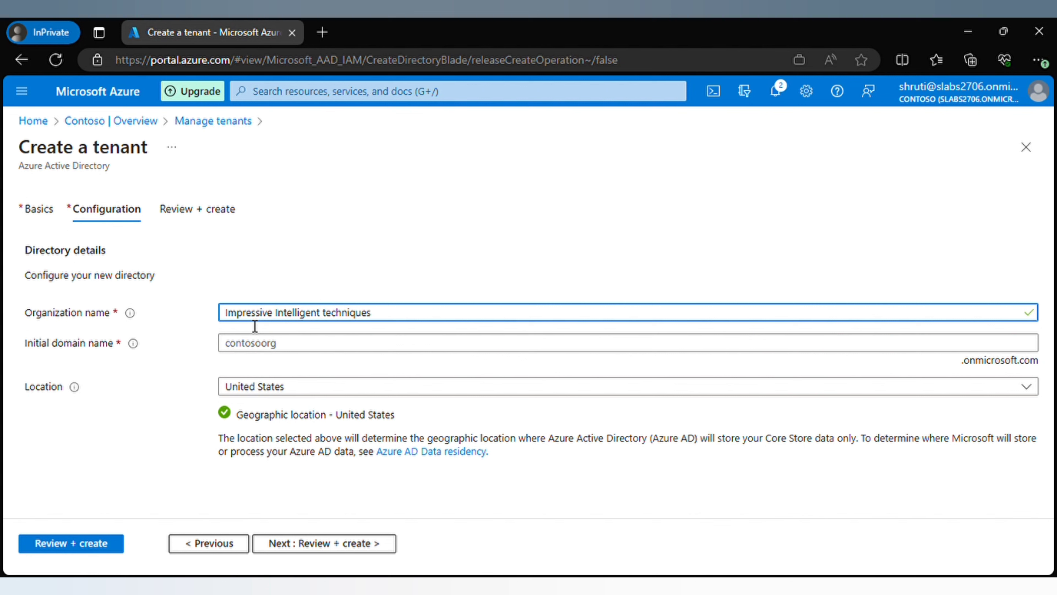
pyautogui.click(261, 356)
pyautogui.write('IITOffic')
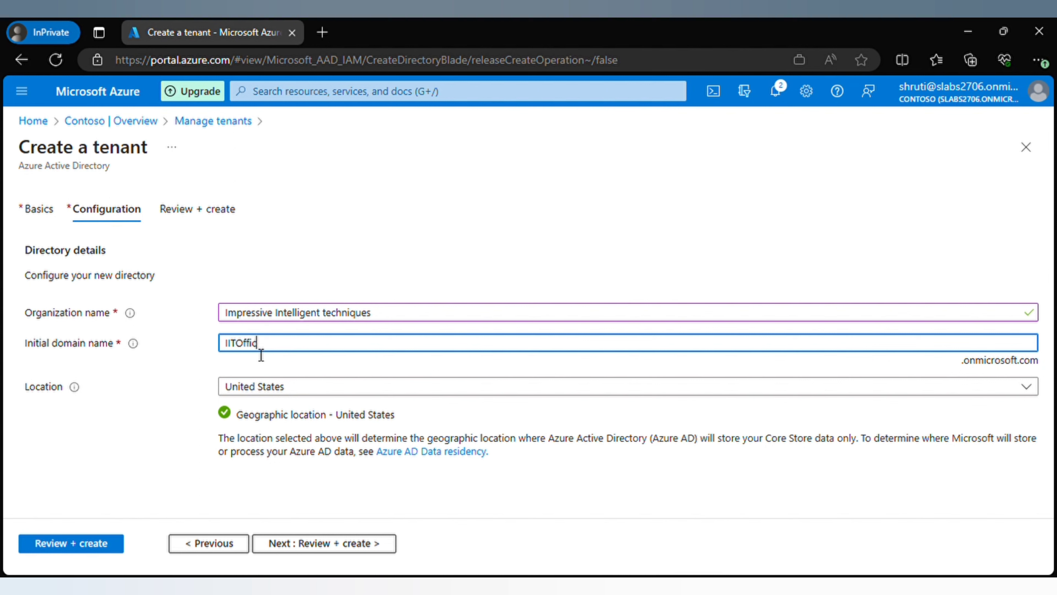
pyautogui.write('e365learning')
pyautogui.click(349, 544)
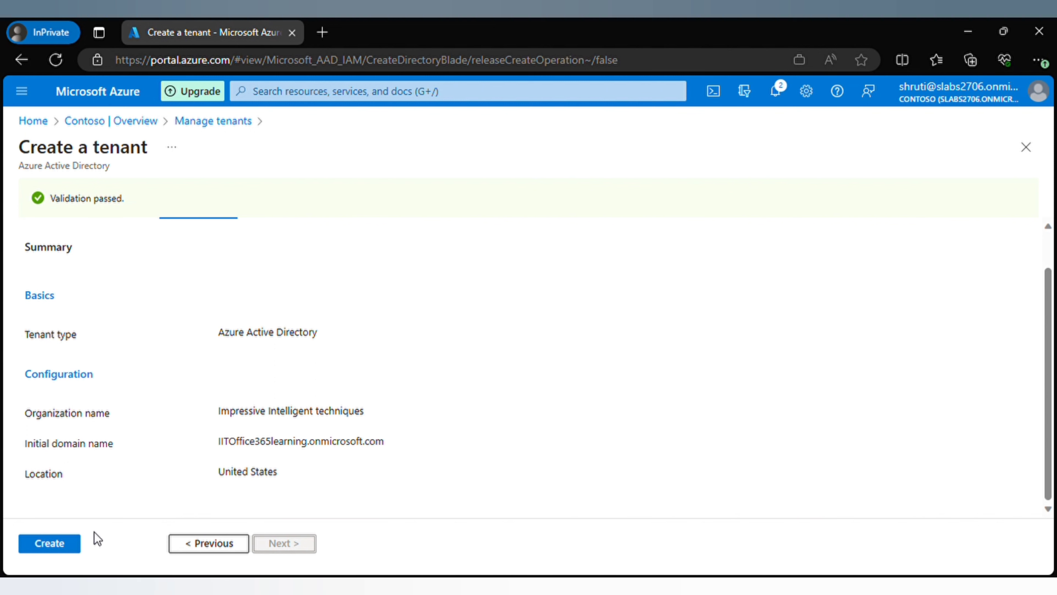
# Return to the configuration, change the tenant's location to India, and review the summary again.
pyautogui.click(217, 557)
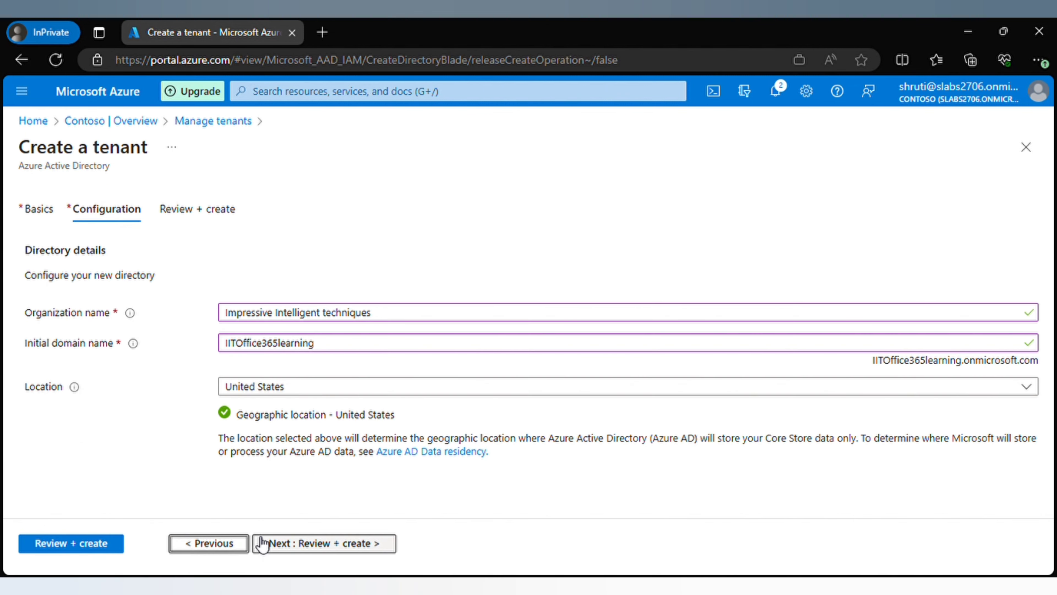
pyautogui.click(423, 389)
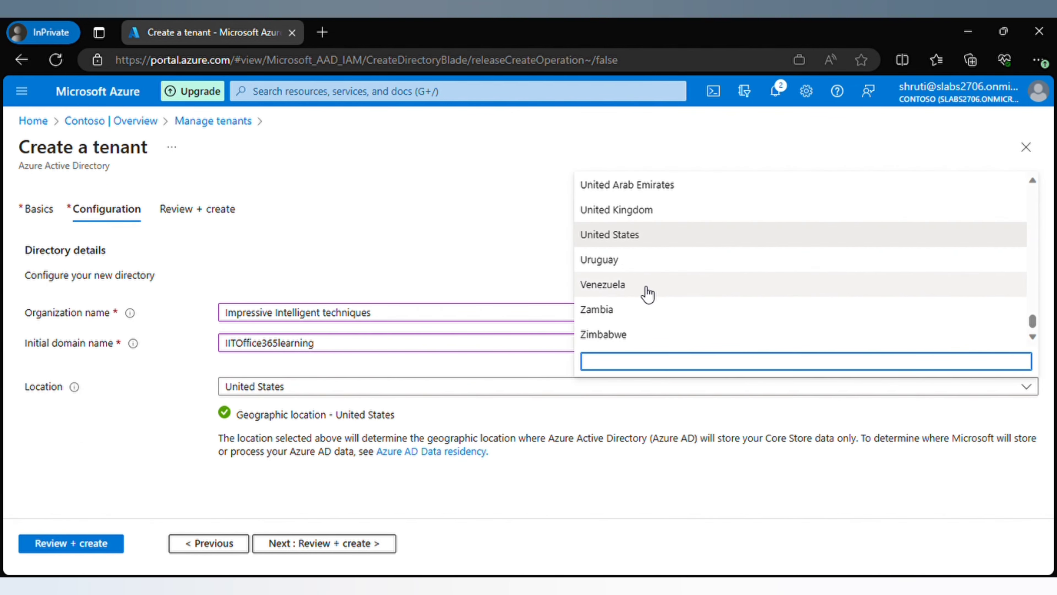
pyautogui.write('India')
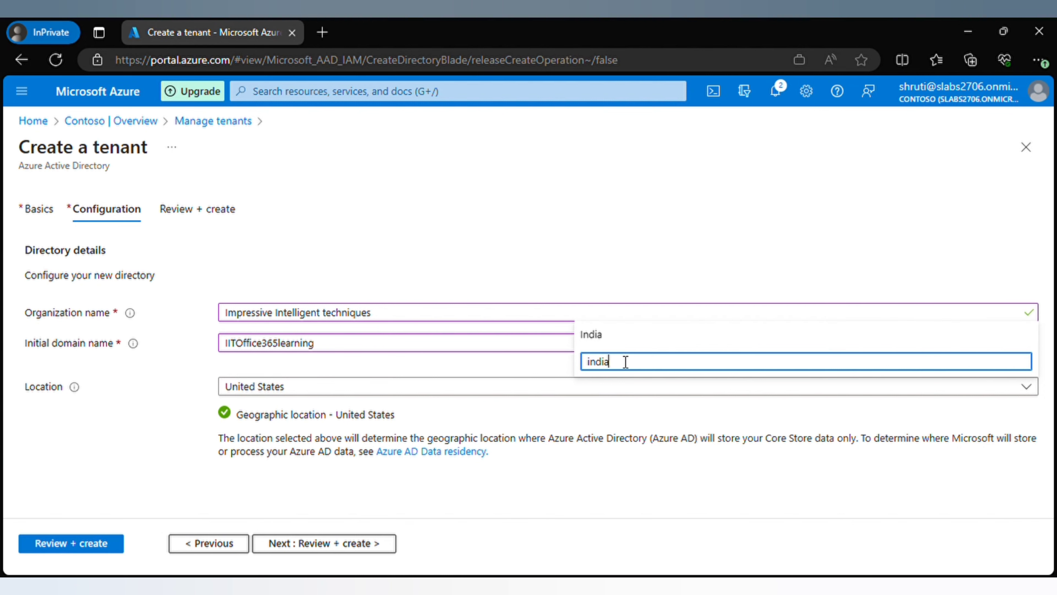
pyautogui.click(601, 338)
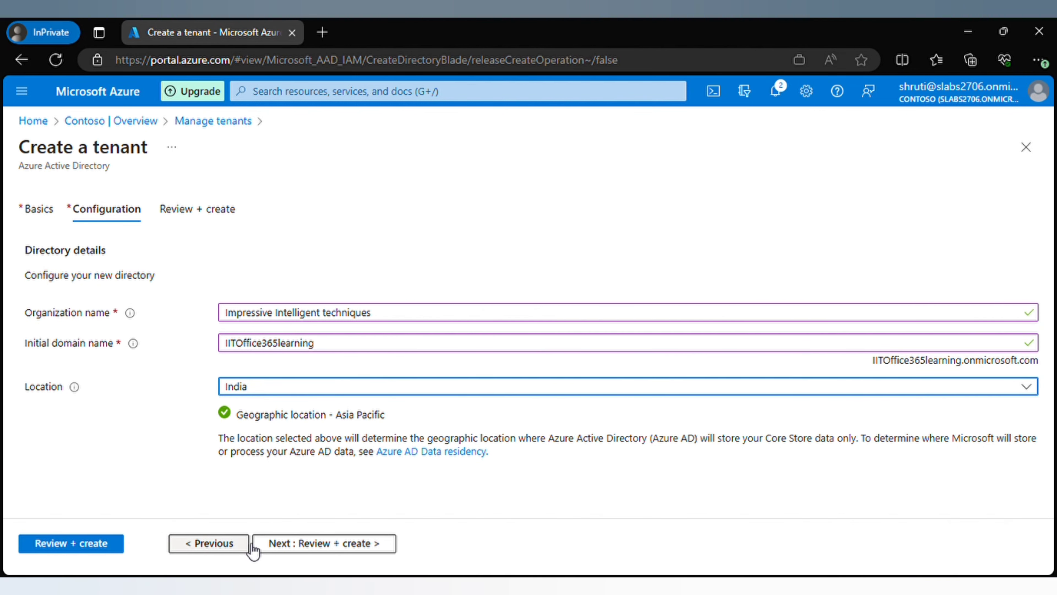
pyautogui.click(278, 544)
pyautogui.scroll(-1, 252, 452)
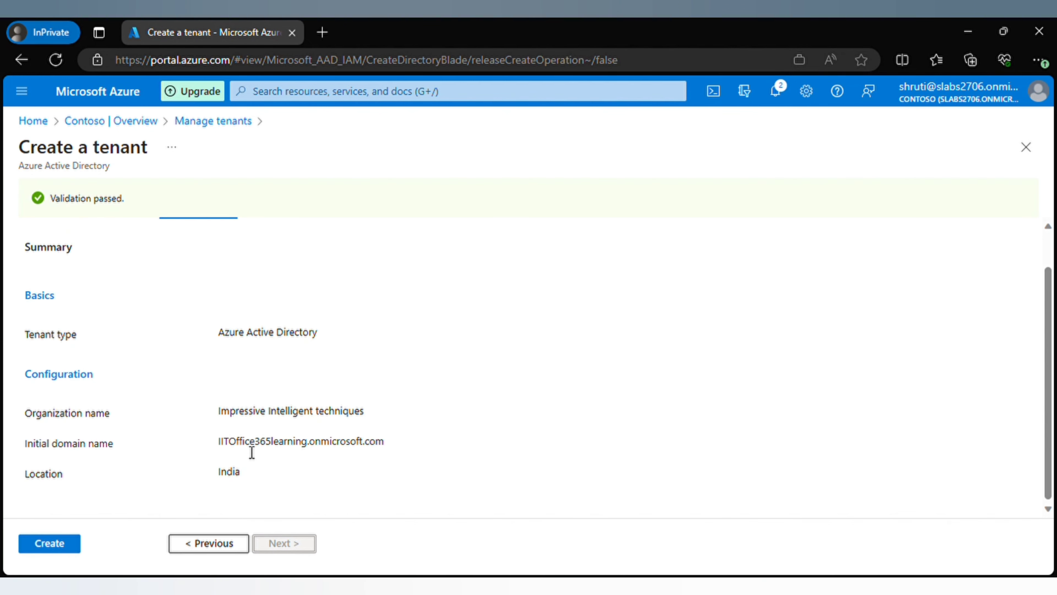
pyautogui.scroll(1, 229, 402)
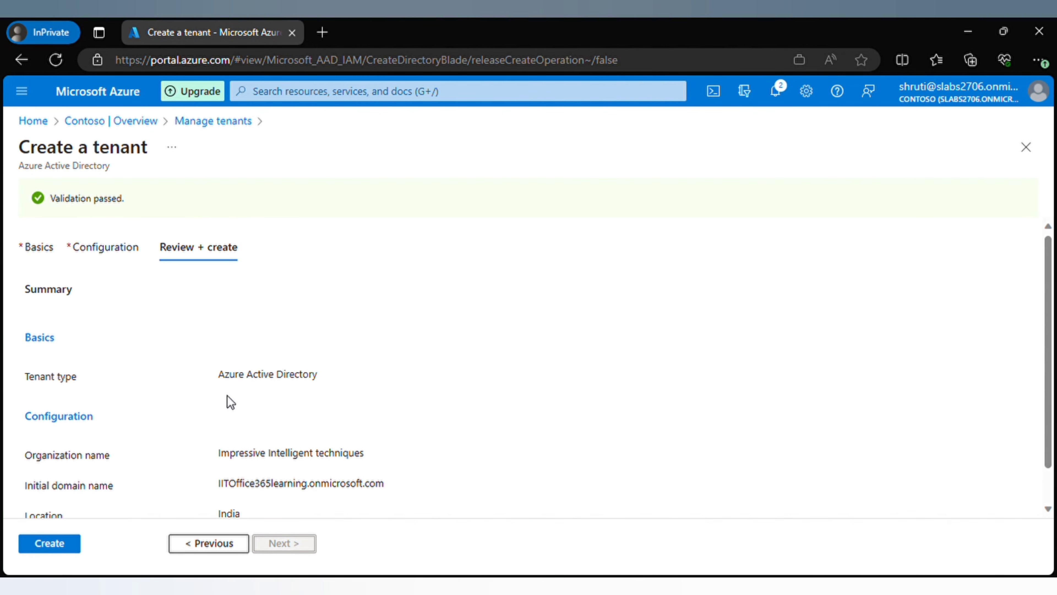
# Create the tenant, submit the CAPTCHA characters for the robot check, and close the verification pane.
pyautogui.click(58, 547)
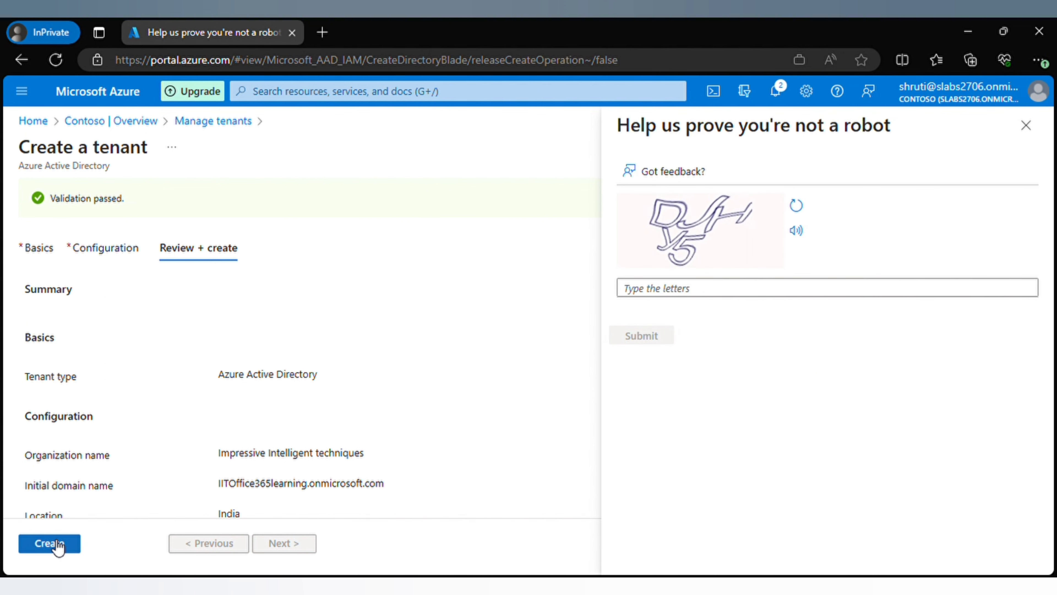
pyautogui.click(648, 293)
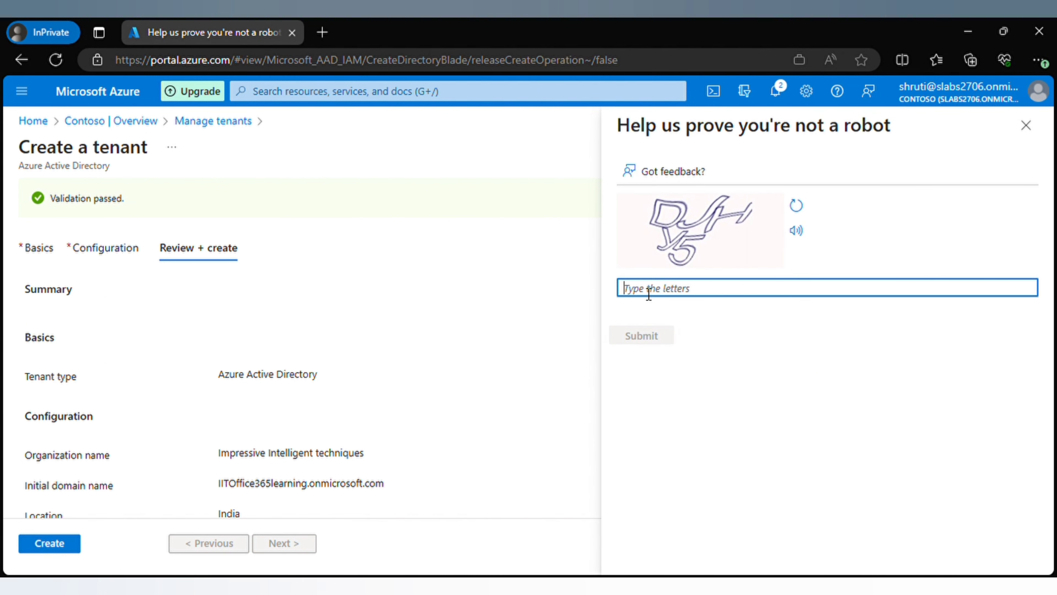
pyautogui.write('DJHY5')
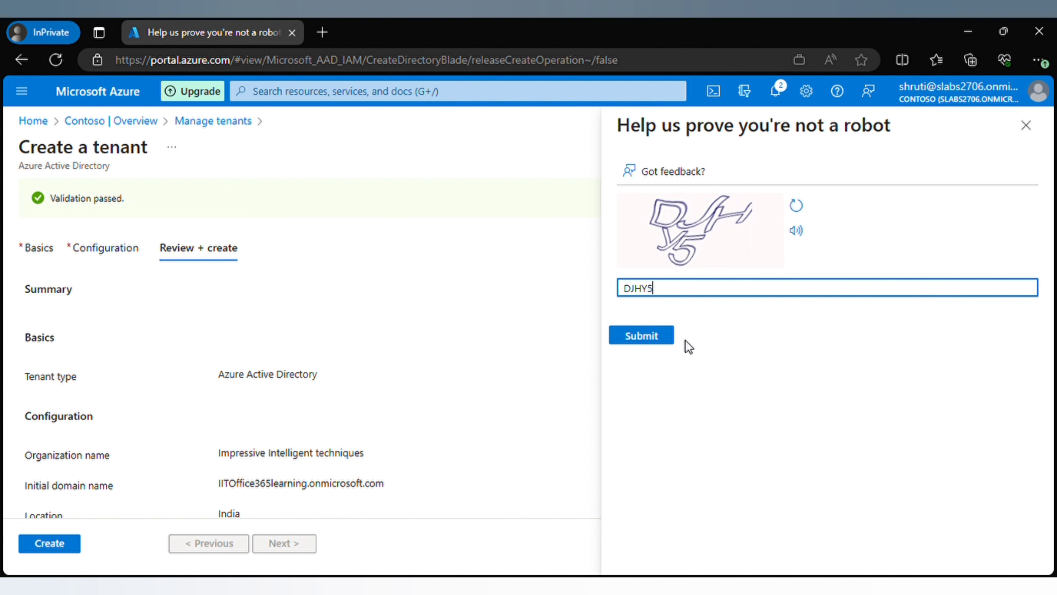
pyautogui.click(660, 331)
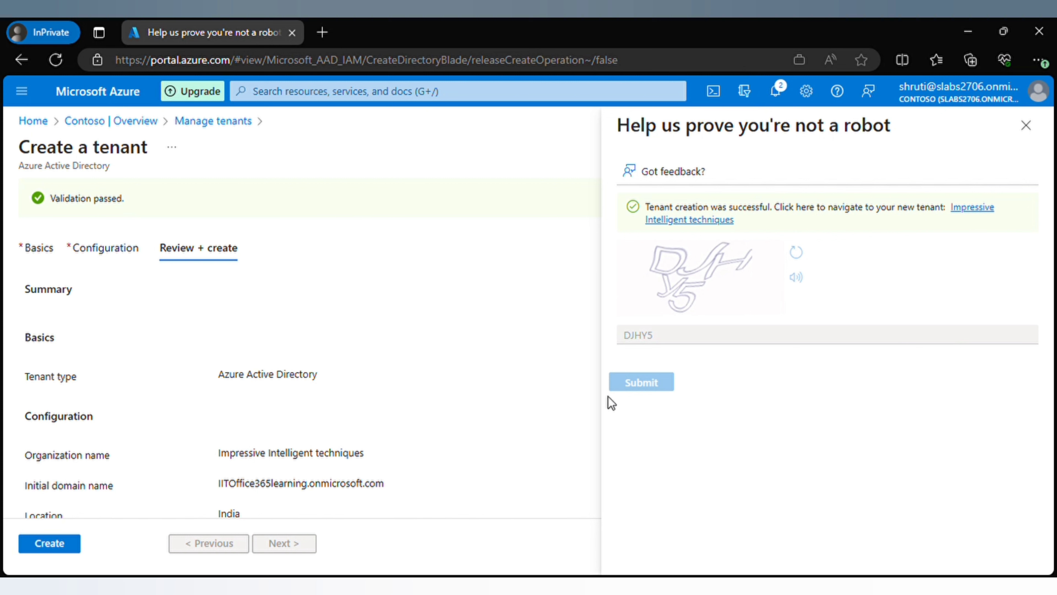
pyautogui.click(1026, 125)
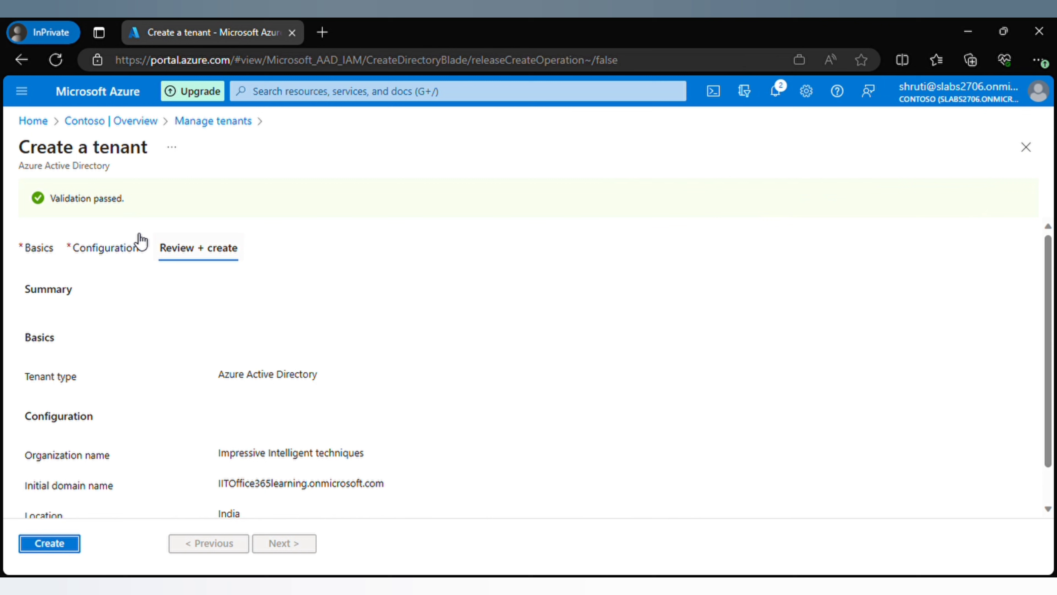
# Reopen the Azure Active Directory overview from the portal home and check the list of tenants for the new organization.
pyautogui.click(44, 121)
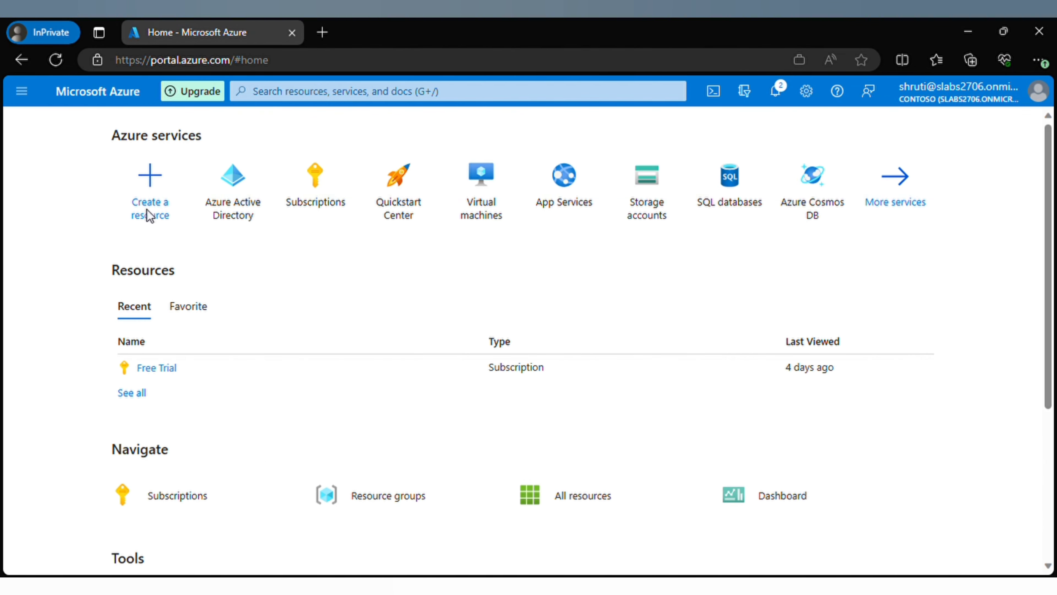
pyautogui.click(23, 92)
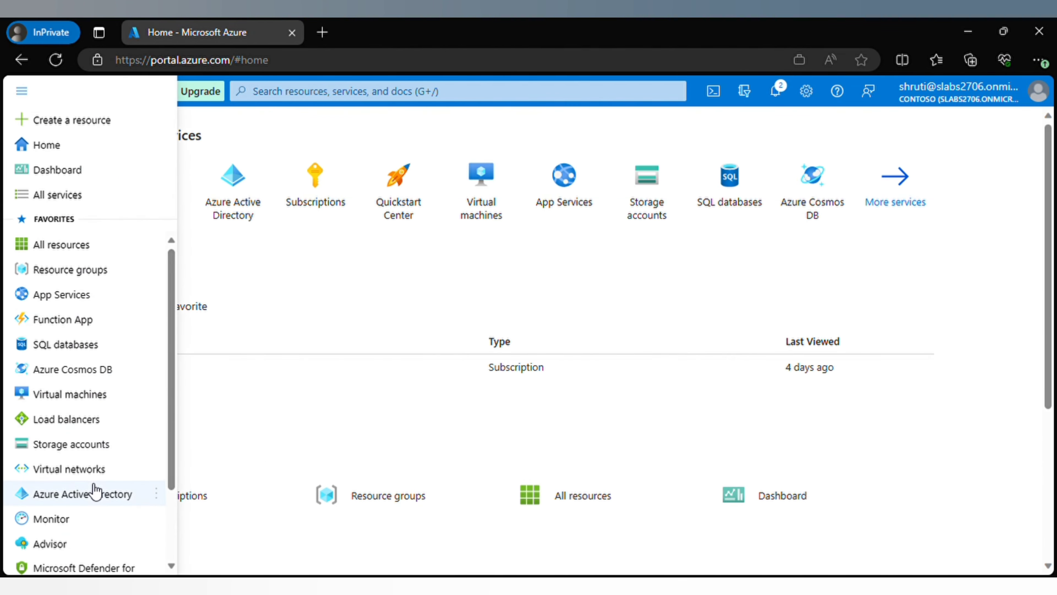
pyautogui.click(94, 493)
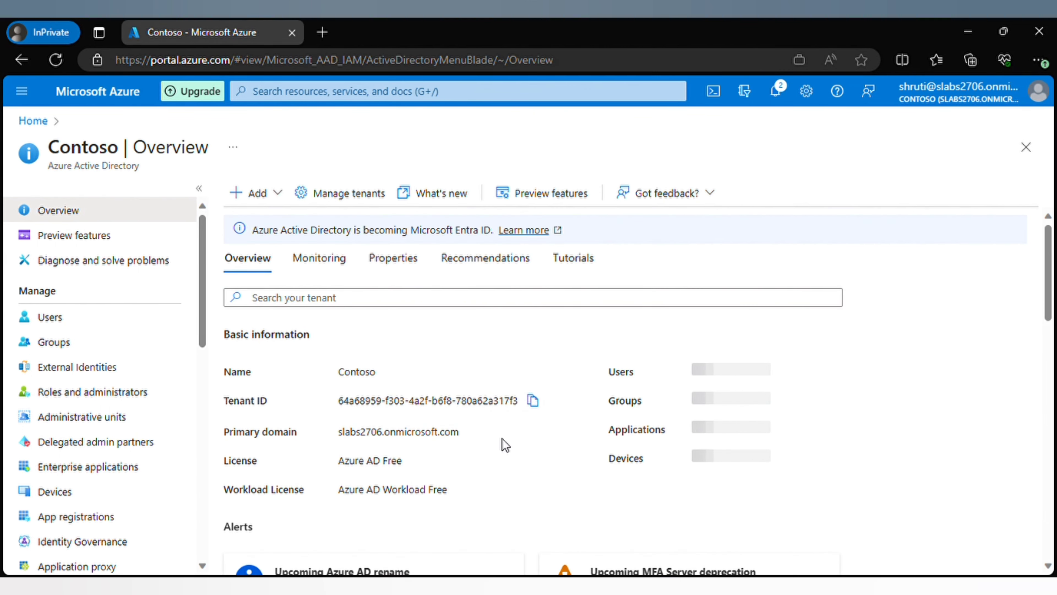
pyautogui.scroll(-1, 504, 444)
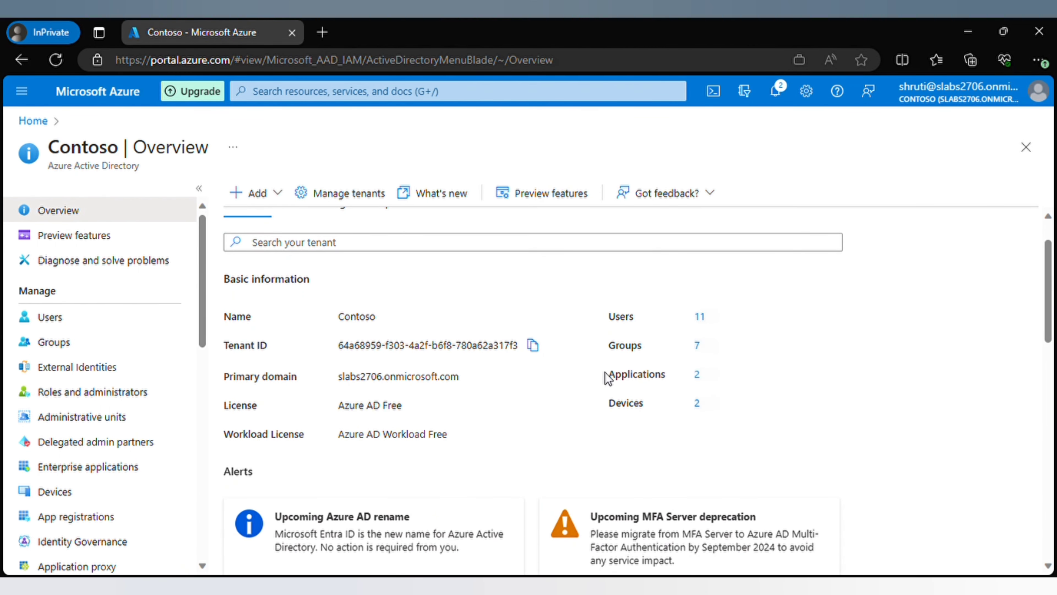
pyautogui.scroll(1, 500, 375)
pyautogui.click(343, 195)
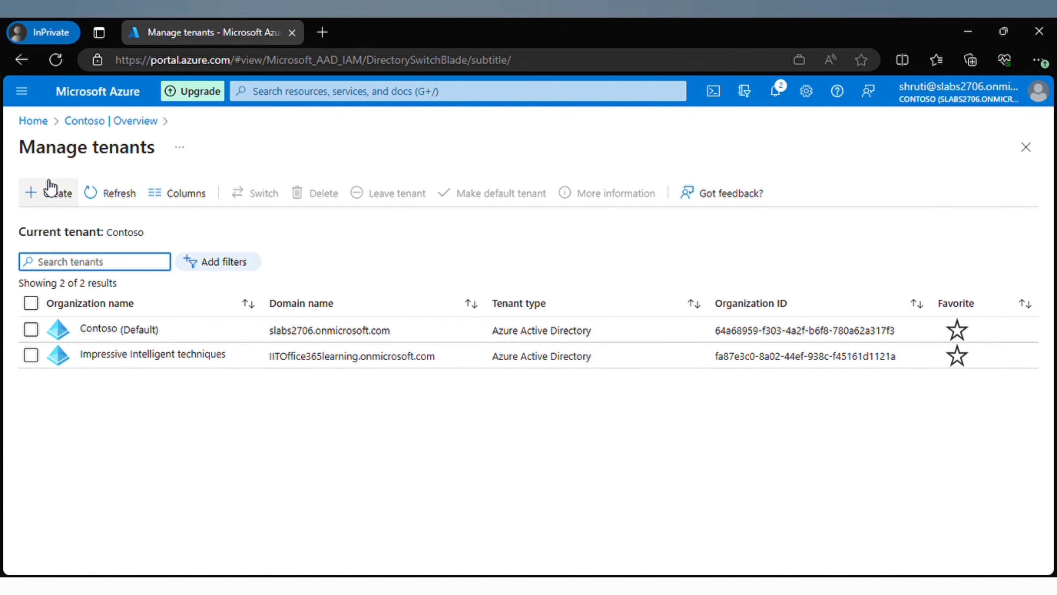
# Open the Subscriptions page from the portal search and view its additional page options.
pyautogui.click(266, 91)
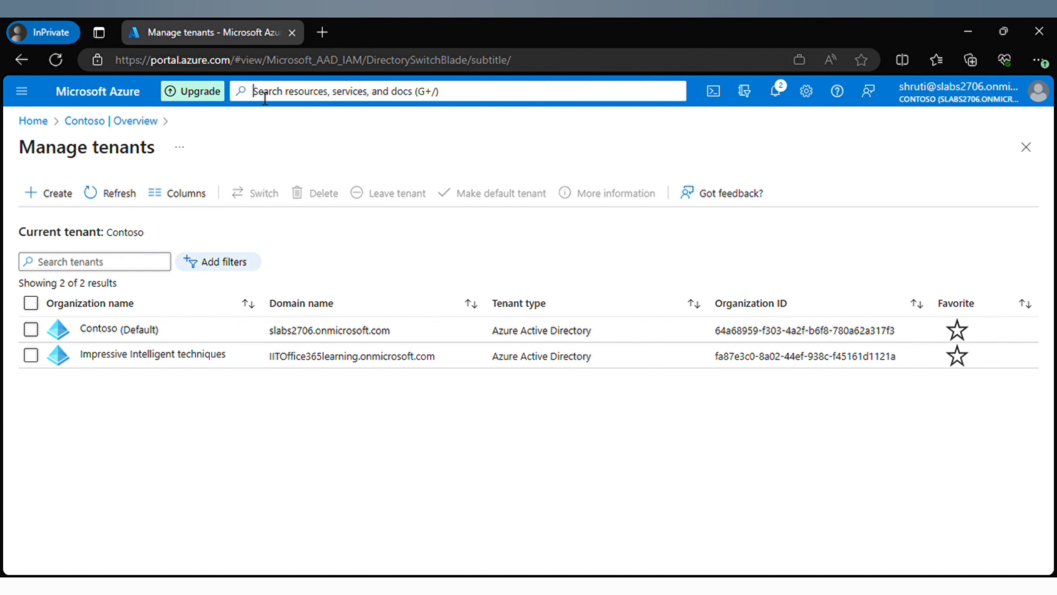
pyautogui.click(347, 282)
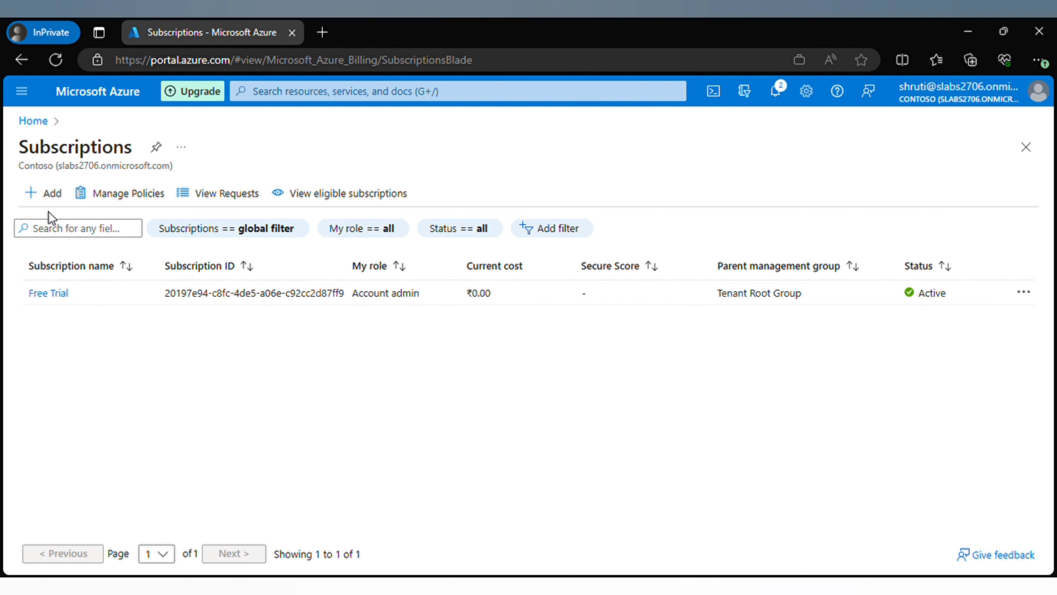
pyautogui.click(181, 147)
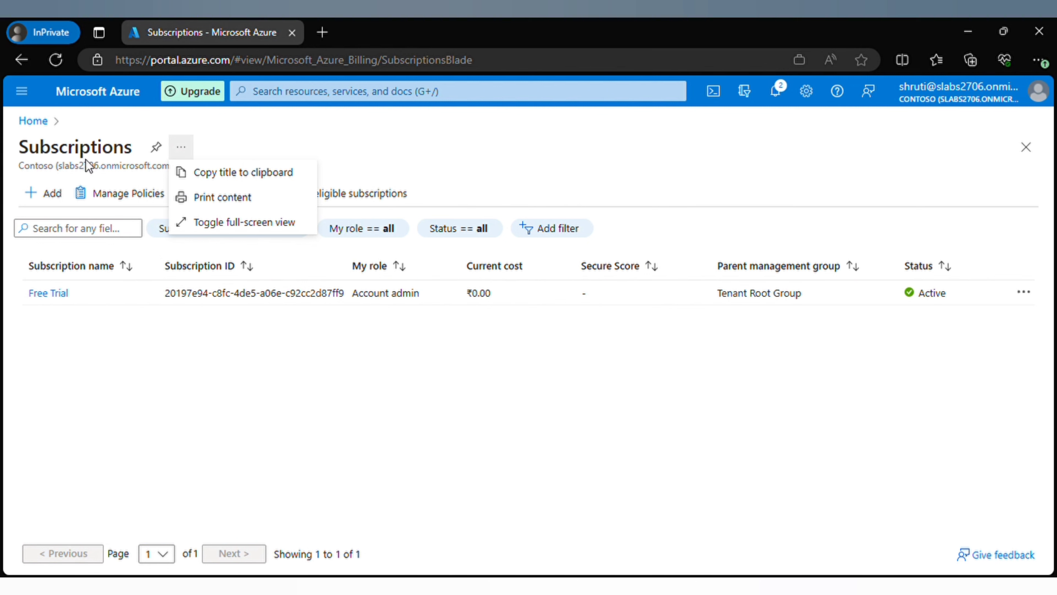
# Return to the portal home and open the Contoso directory's Azure Active Directory overview.
pyautogui.click(33, 122)
pyautogui.click(22, 91)
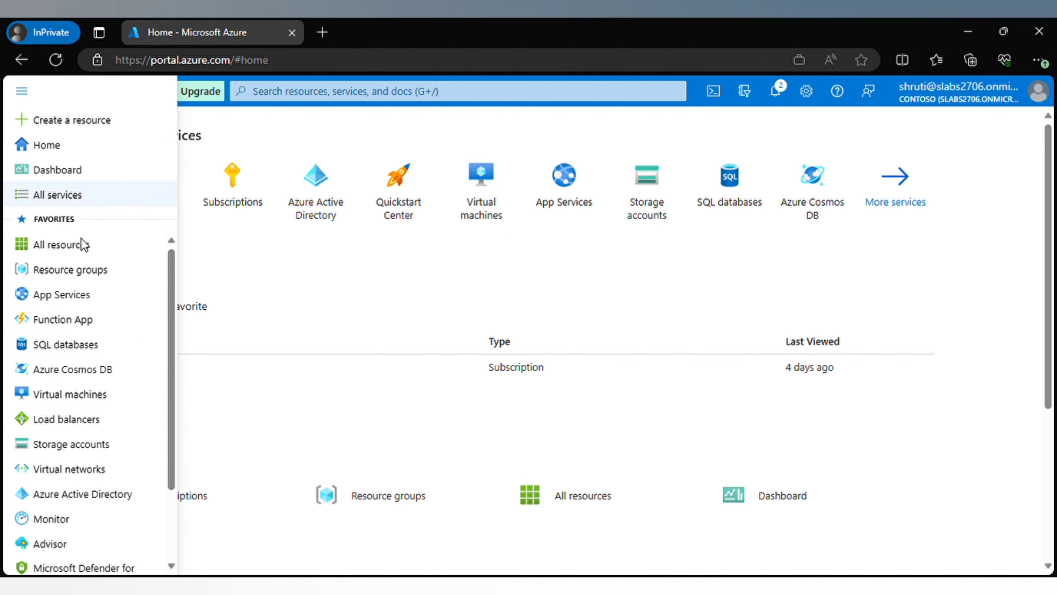
pyautogui.click(70, 496)
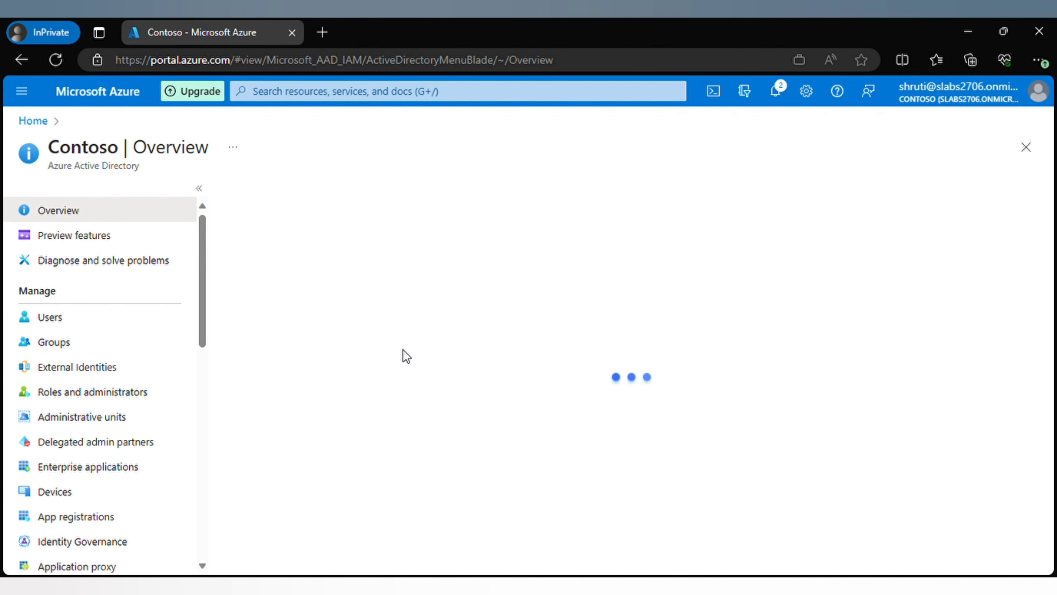
# Switch to the Impressive Intelligent techniques tenant from the managed tenants and open its list of users.
pyautogui.click(337, 195)
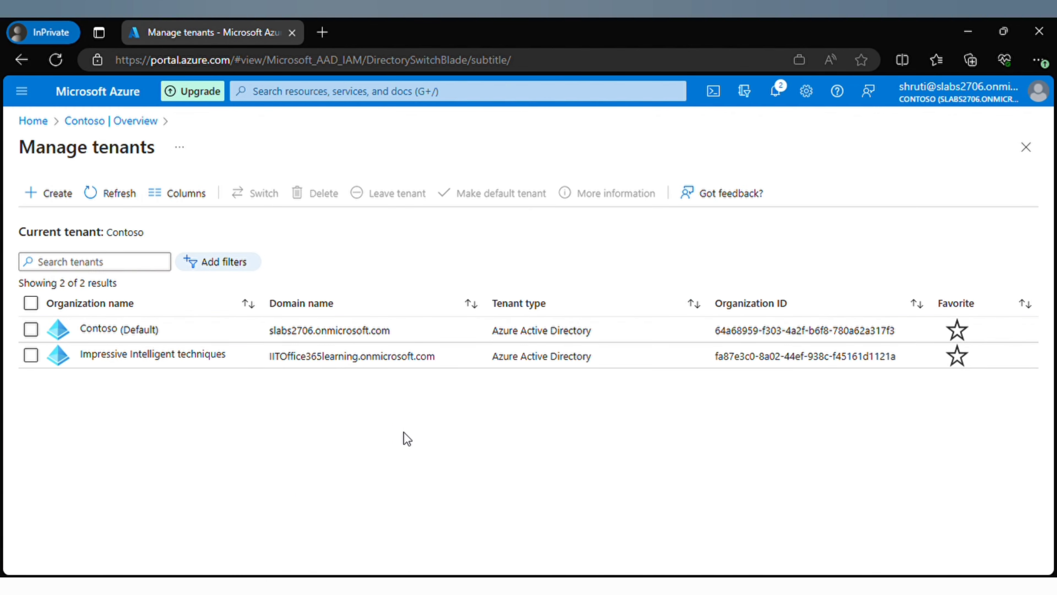
pyautogui.click(31, 355)
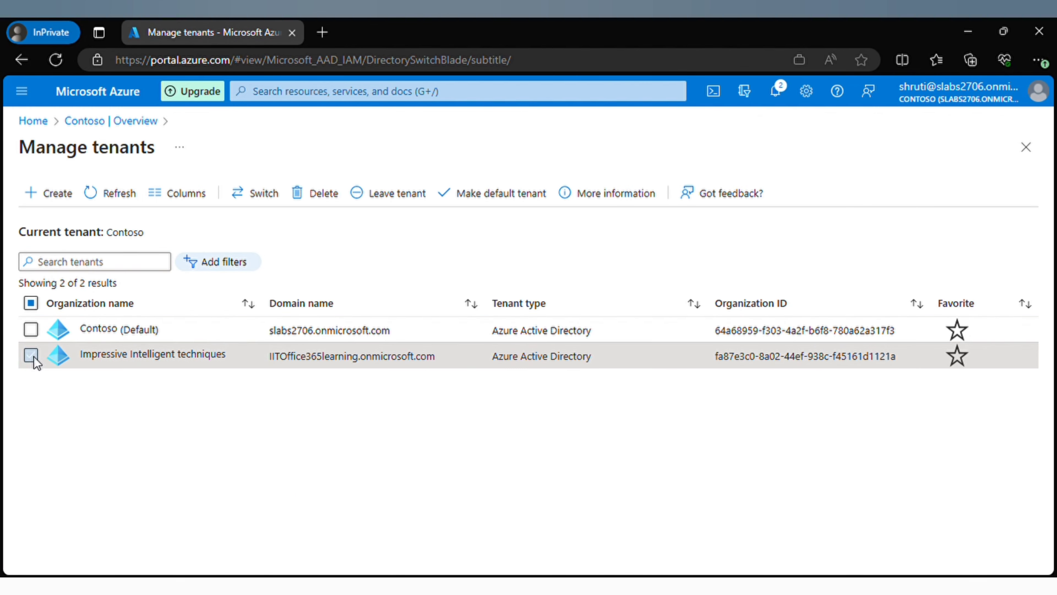
pyautogui.click(30, 355)
pyautogui.click(261, 193)
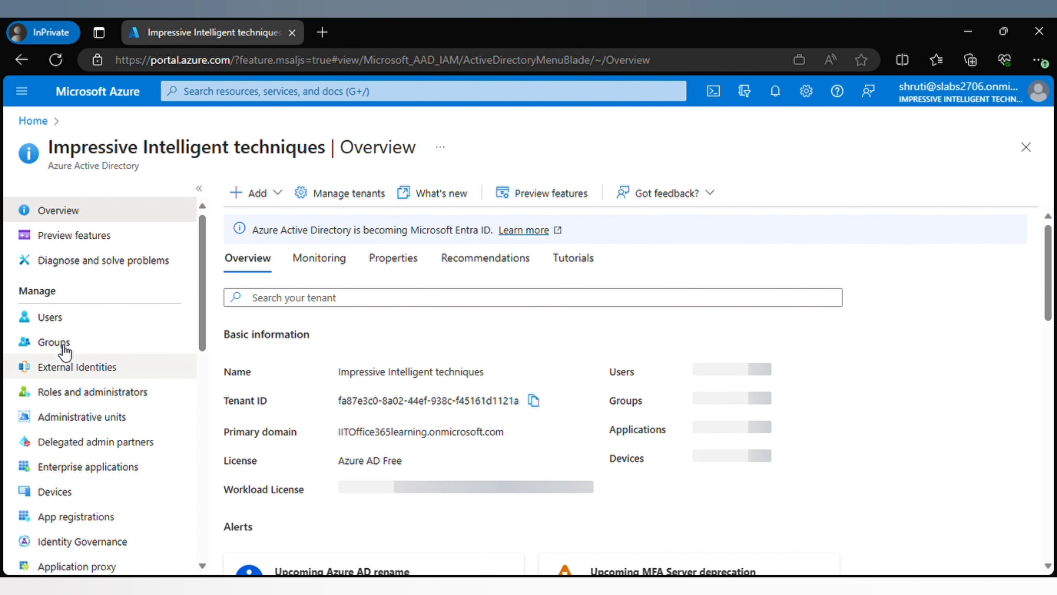
pyautogui.click(52, 321)
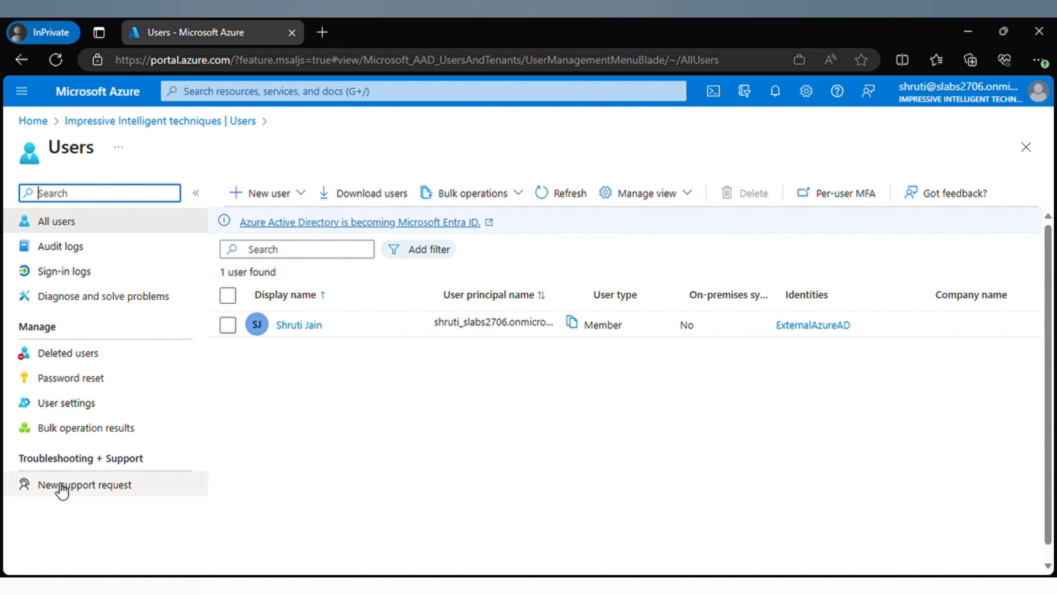
# Return to the portal home, search for subs, and open the Subscriptions page of the new tenant.
pyautogui.click(187, 94)
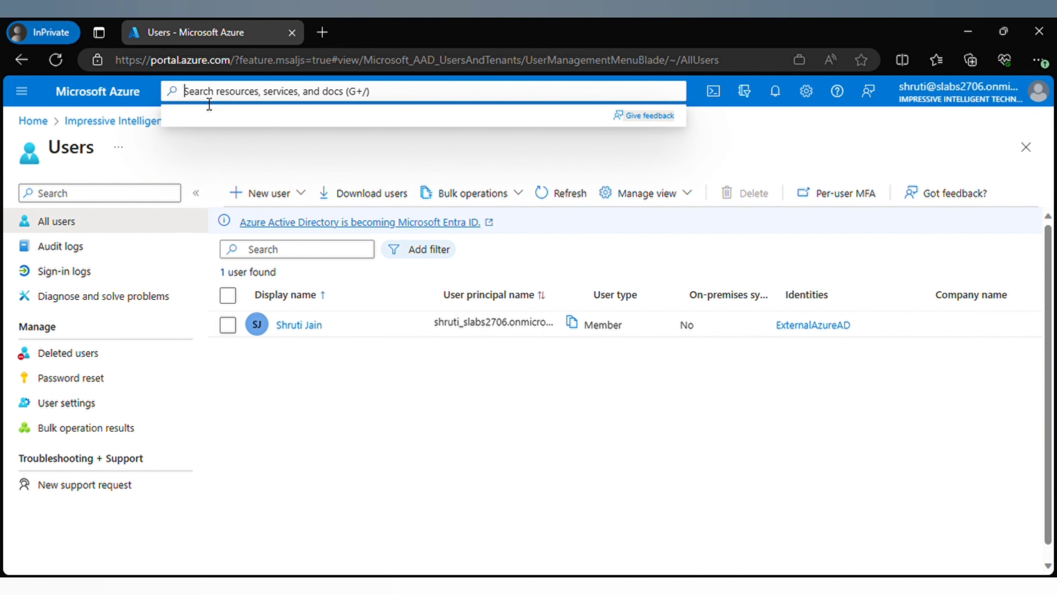
pyautogui.click(41, 123)
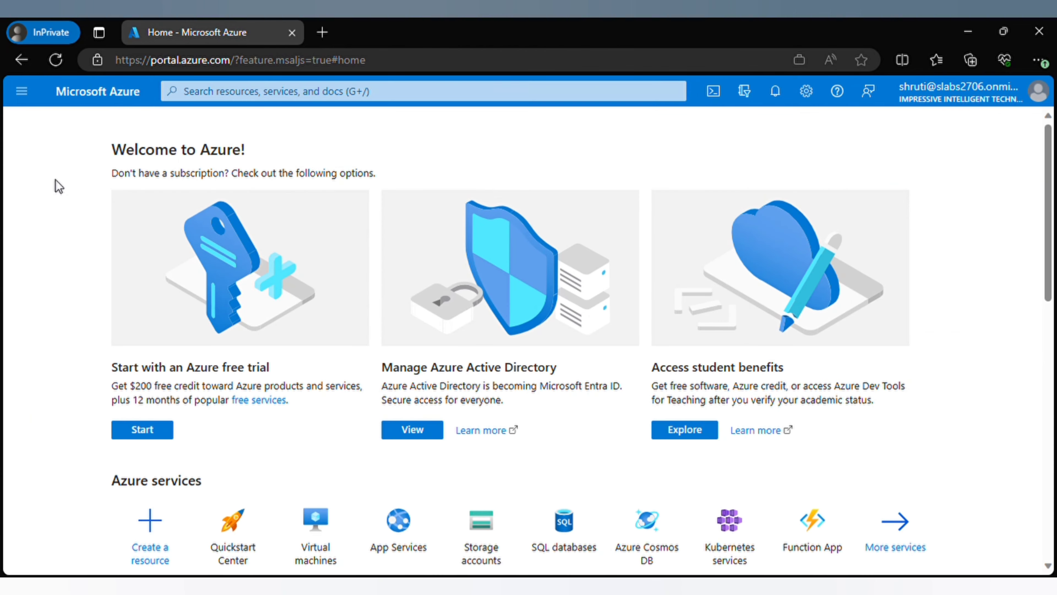
pyautogui.click(202, 94)
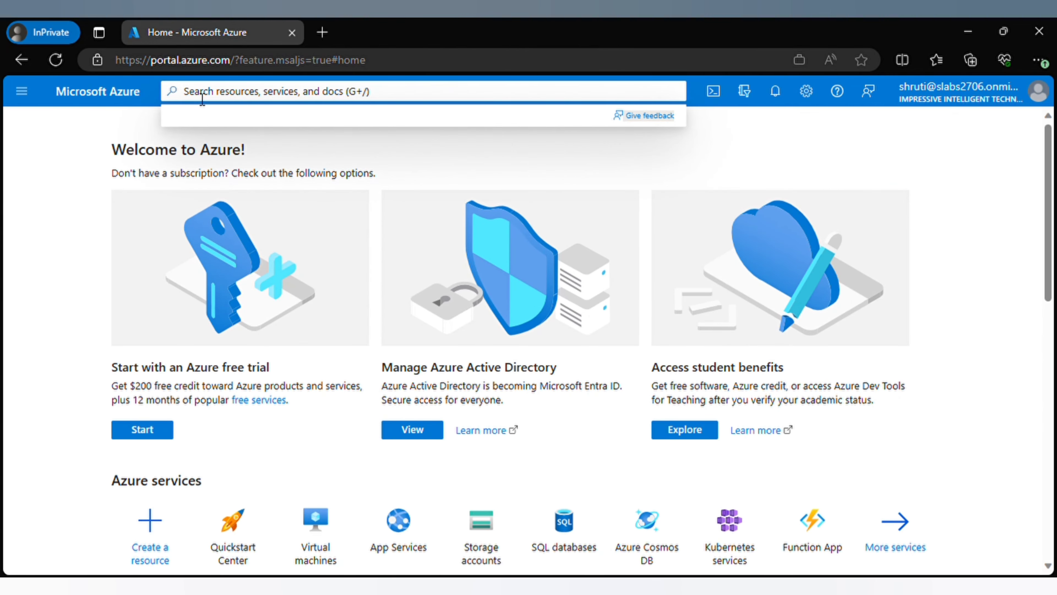
pyautogui.write('subs')
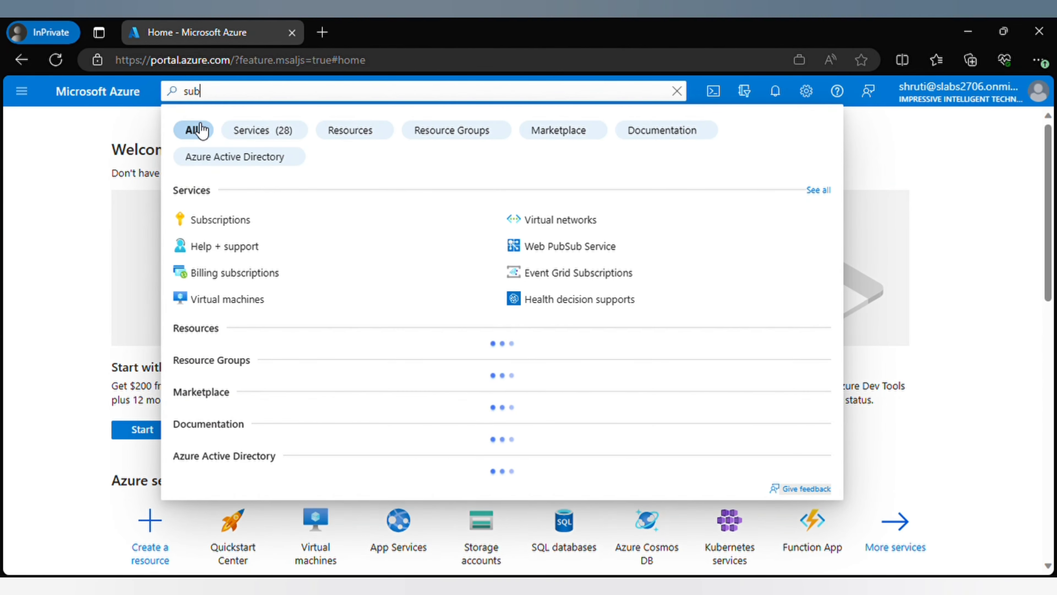
pyautogui.click(237, 227)
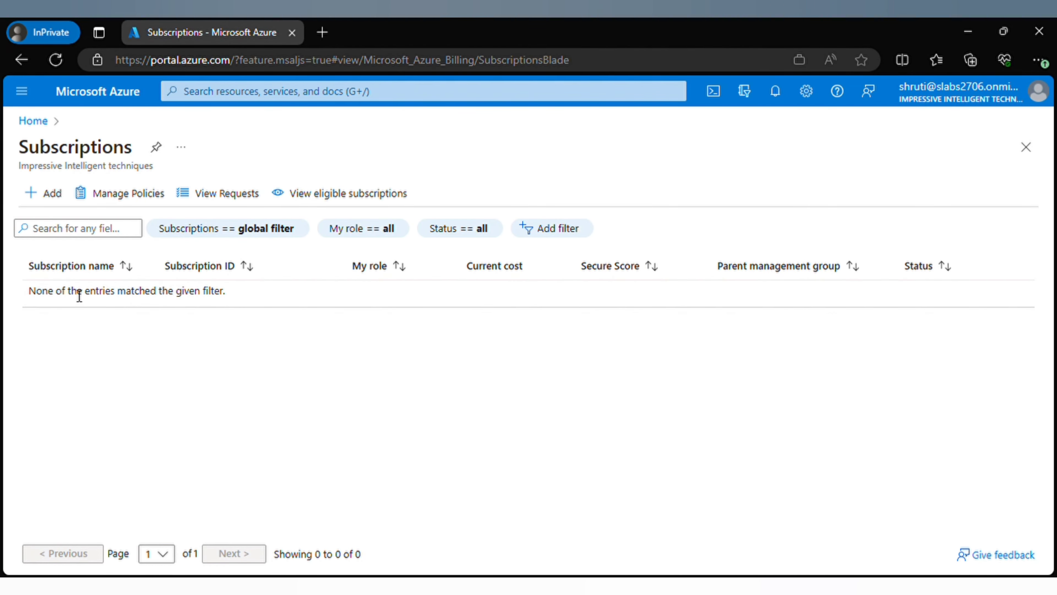
# Start adding a subscription, follow the notice about eligible offers to switch the directory to Contoso, and dismiss the credit notification.
pyautogui.click(38, 195)
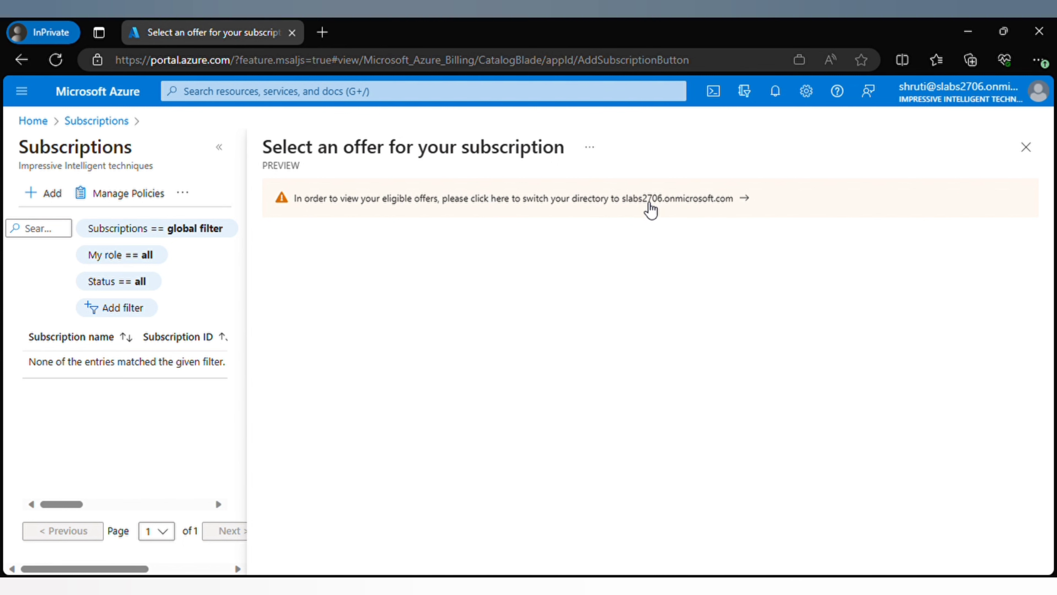
pyautogui.click(681, 203)
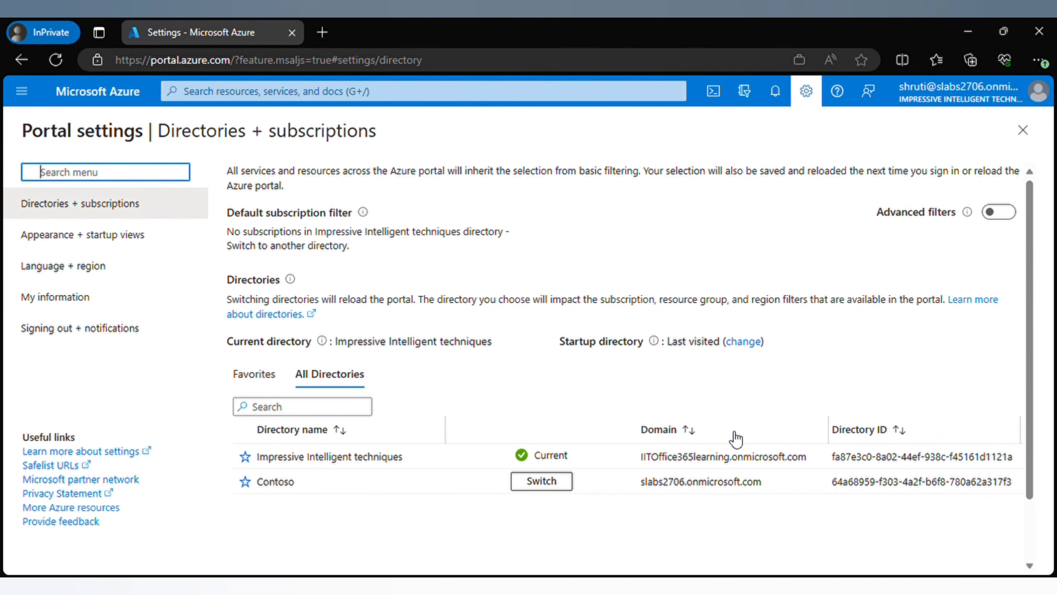
pyautogui.click(555, 485)
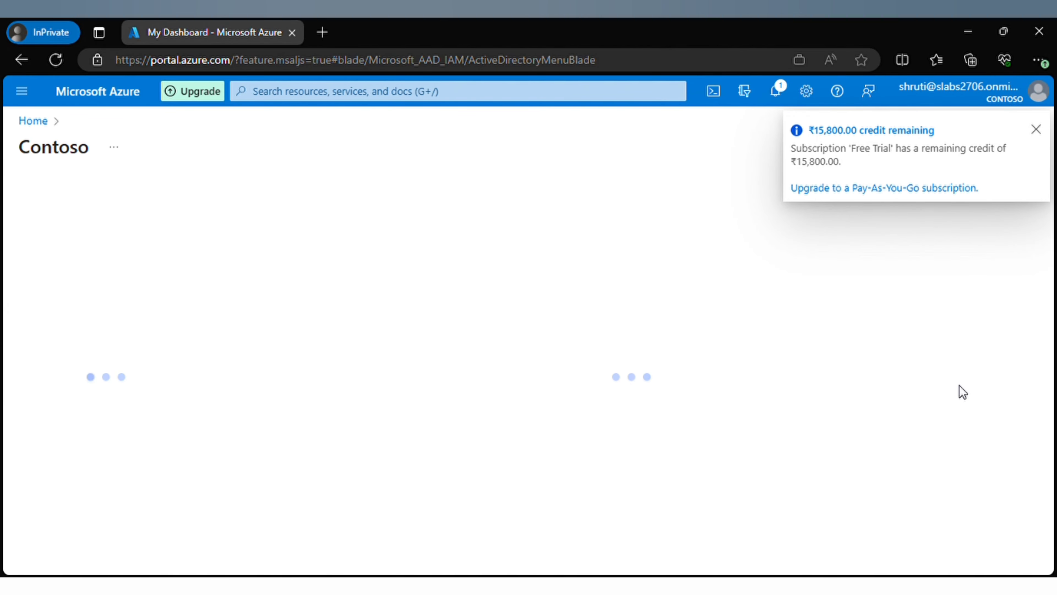
pyautogui.click(1036, 130)
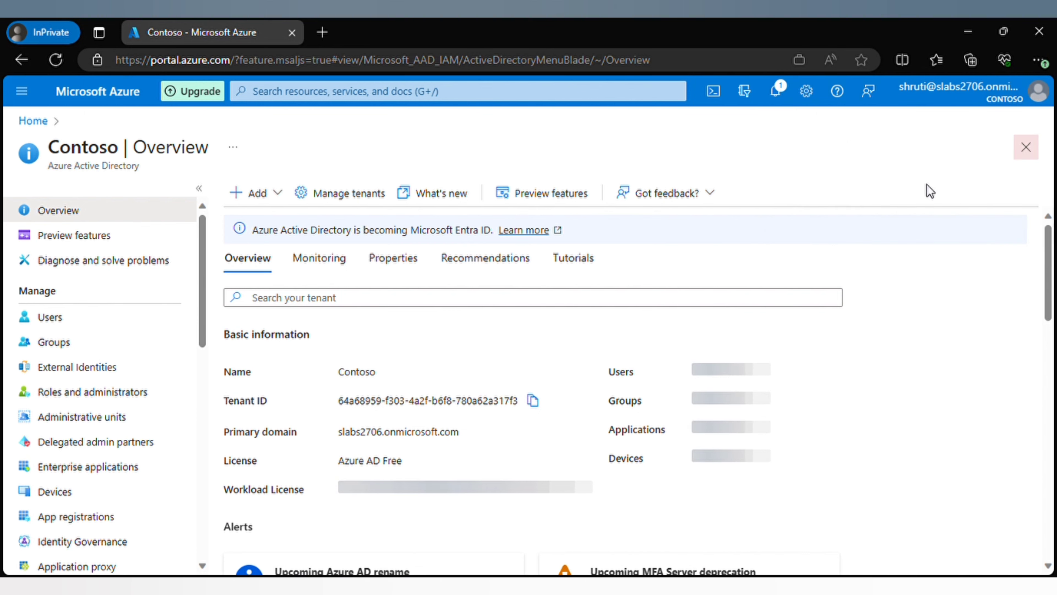
# Open the Subscriptions page in Contoso, check the row options of the Free Trial subscription, and open its overview.
pyautogui.click(266, 92)
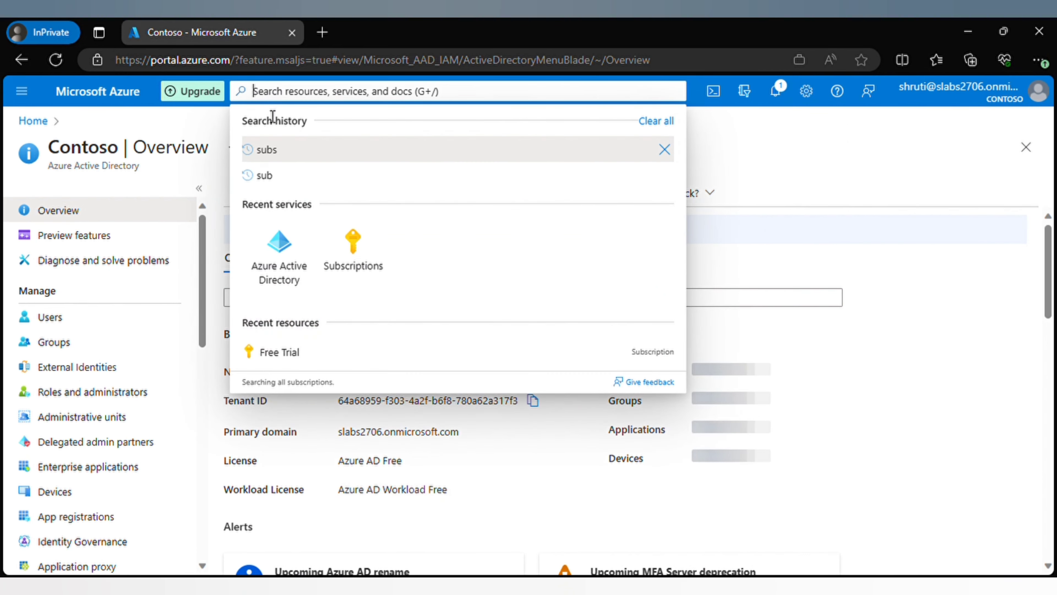
pyautogui.click(383, 259)
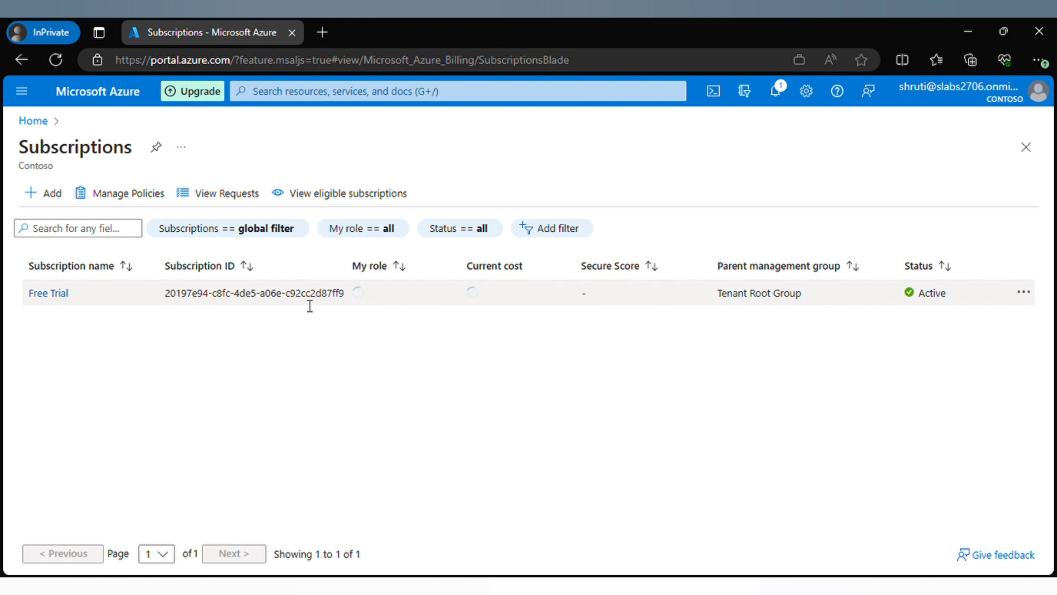
pyautogui.click(1025, 295)
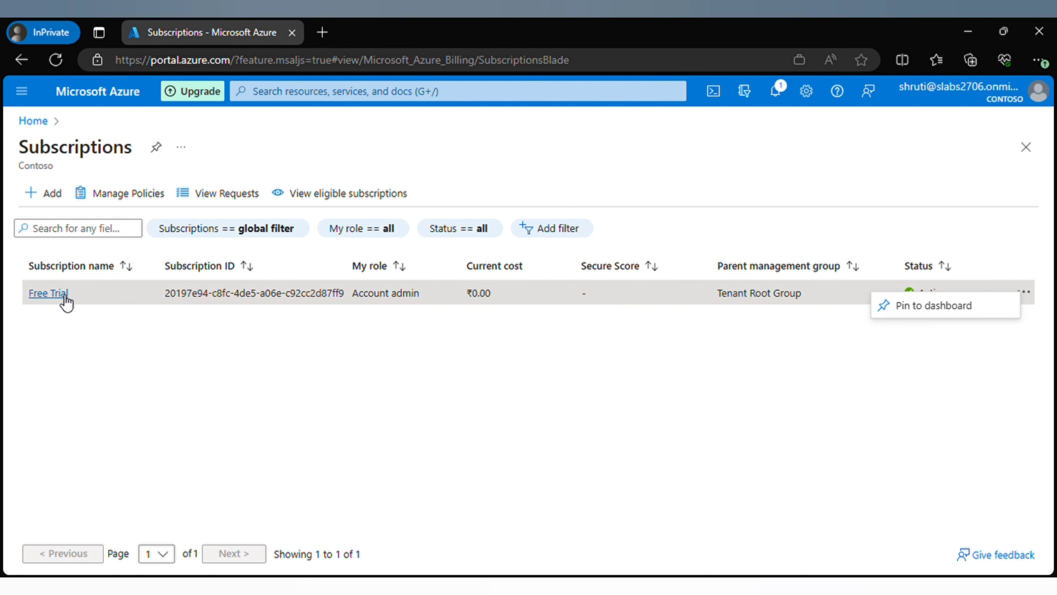
pyautogui.click(48, 293)
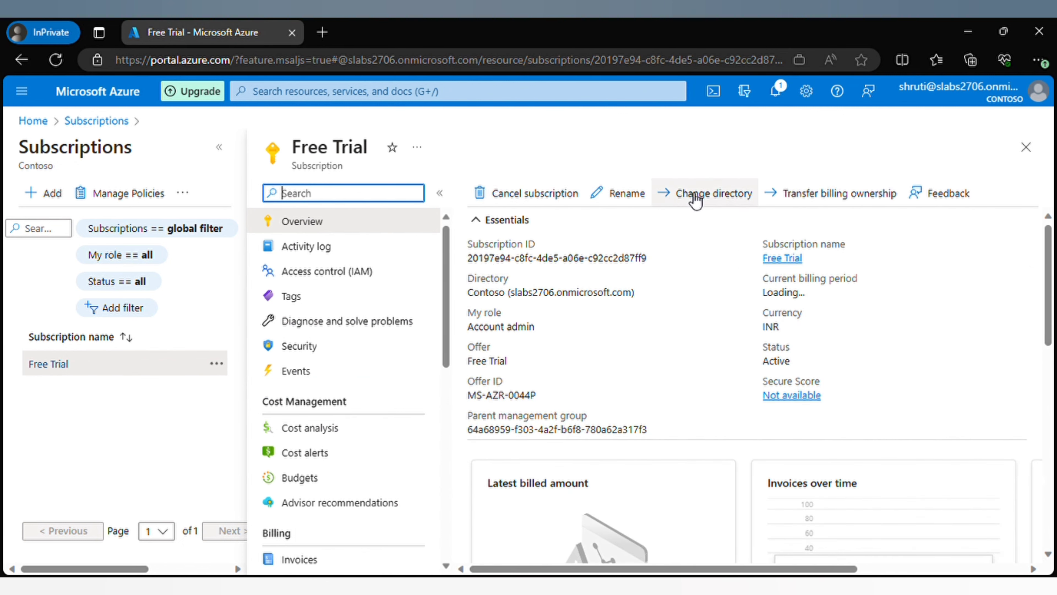
# Request a directory change for the Free Trial subscription and proceed through the multi-factor authentication sign-in.
pyautogui.click(702, 201)
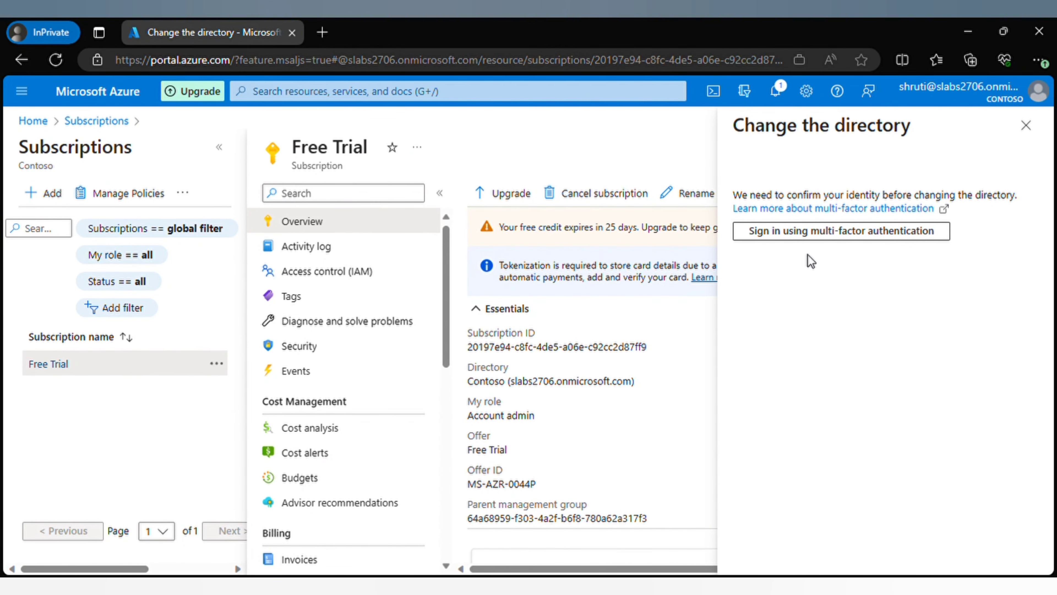
pyautogui.click(1027, 126)
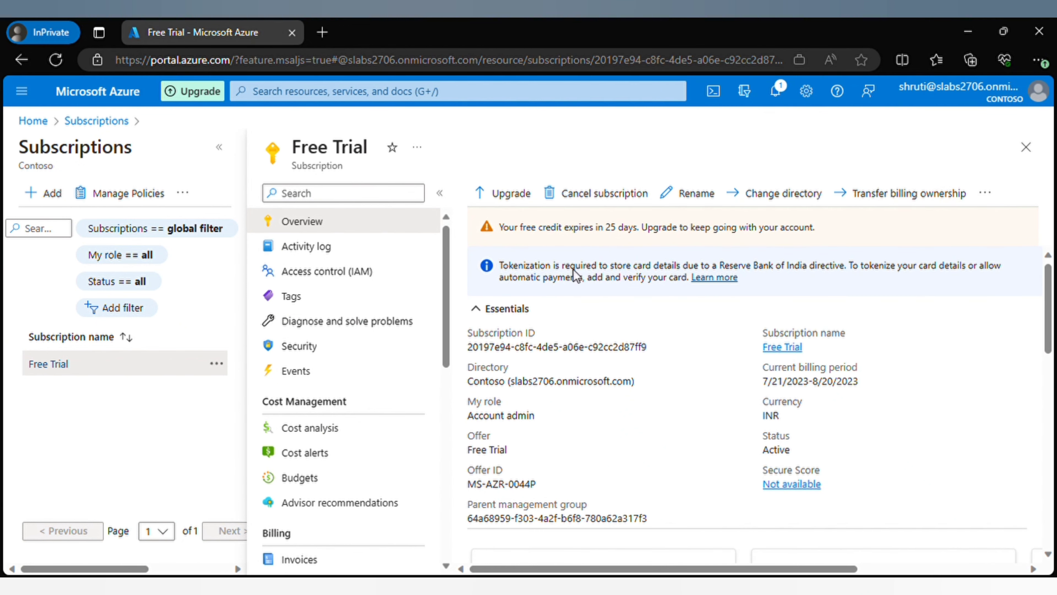
pyautogui.click(765, 195)
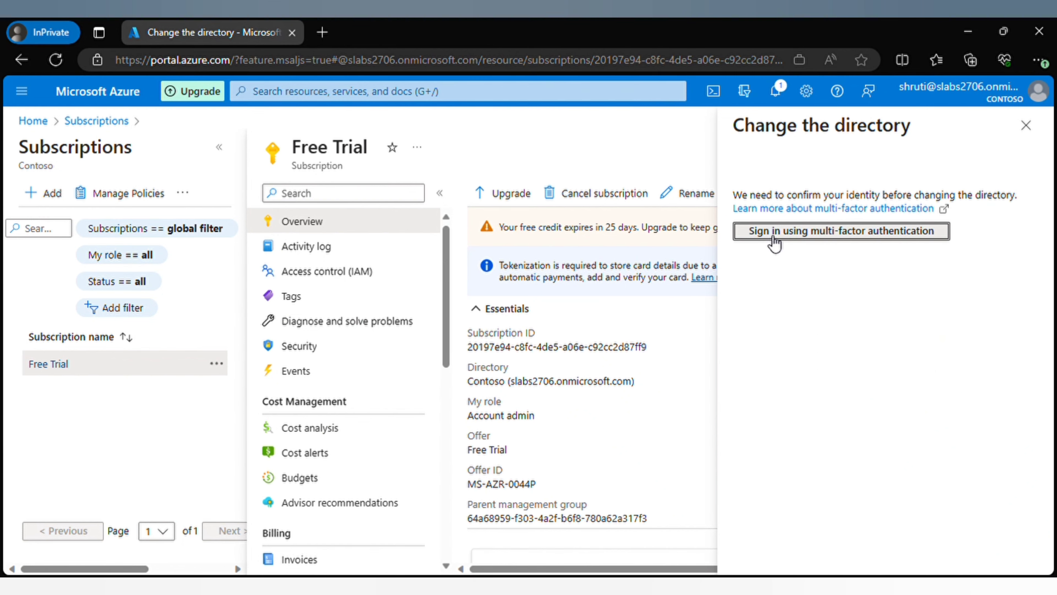
pyautogui.click(774, 236)
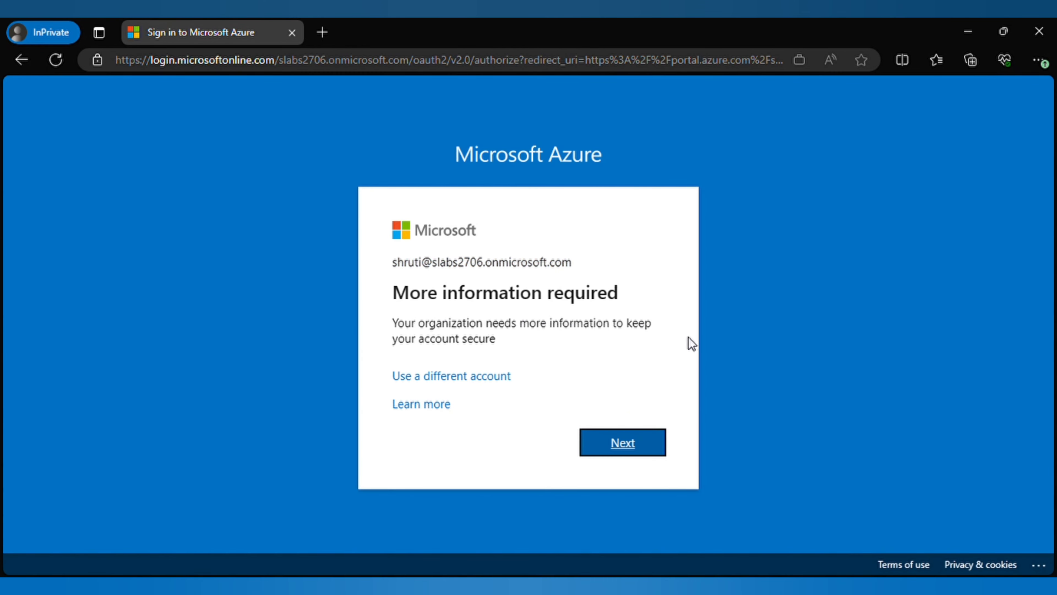
pyautogui.click(612, 442)
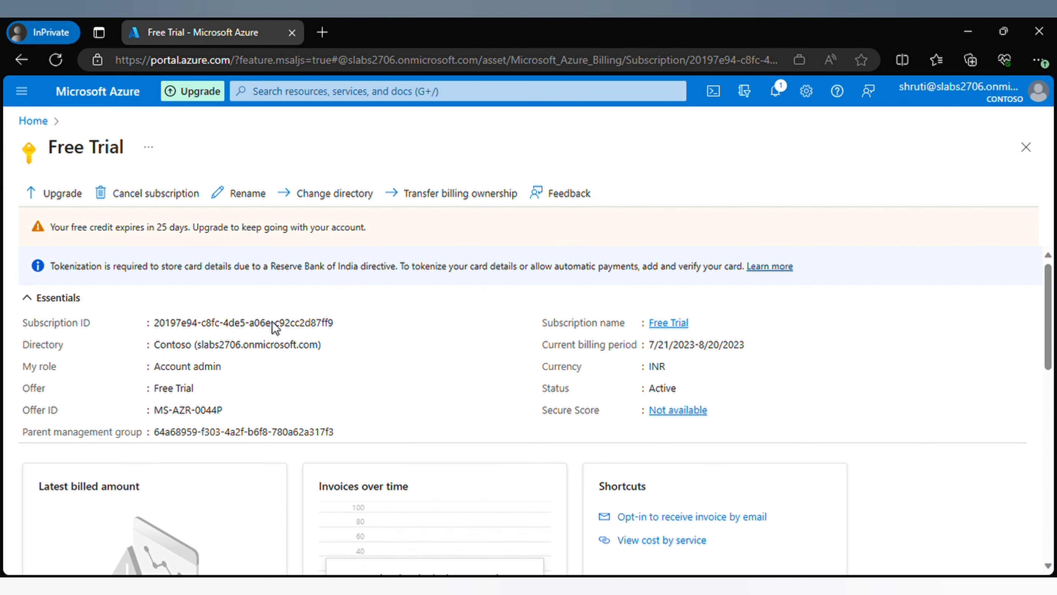
# Set up the Free Trial directory change to Impressive Intelligent techniques, accept the transfer acknowledgement, and cancel without applying it.
pyautogui.click(329, 193)
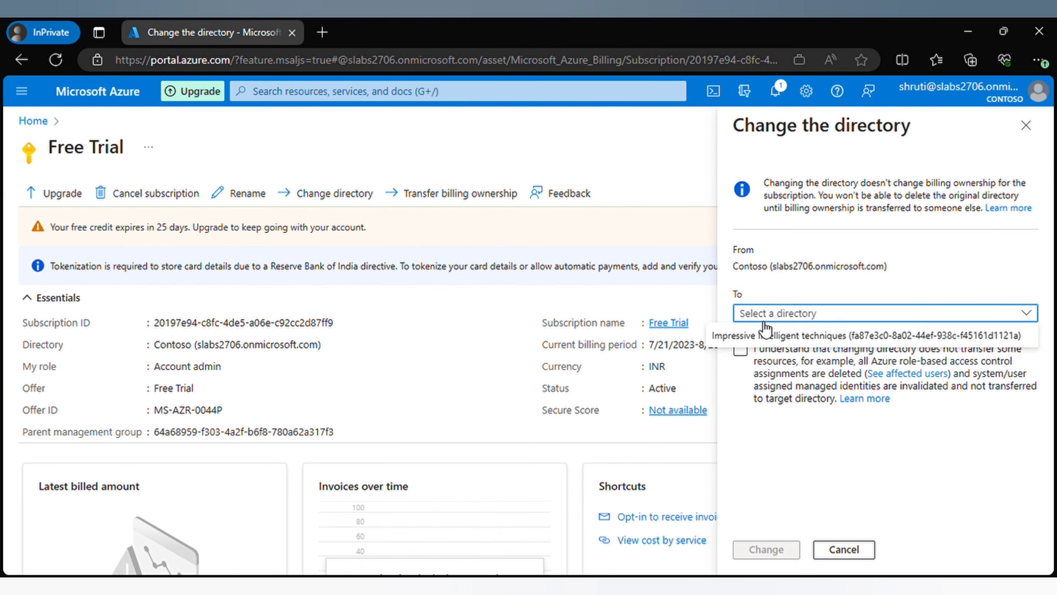
pyautogui.click(768, 335)
pyautogui.click(740, 349)
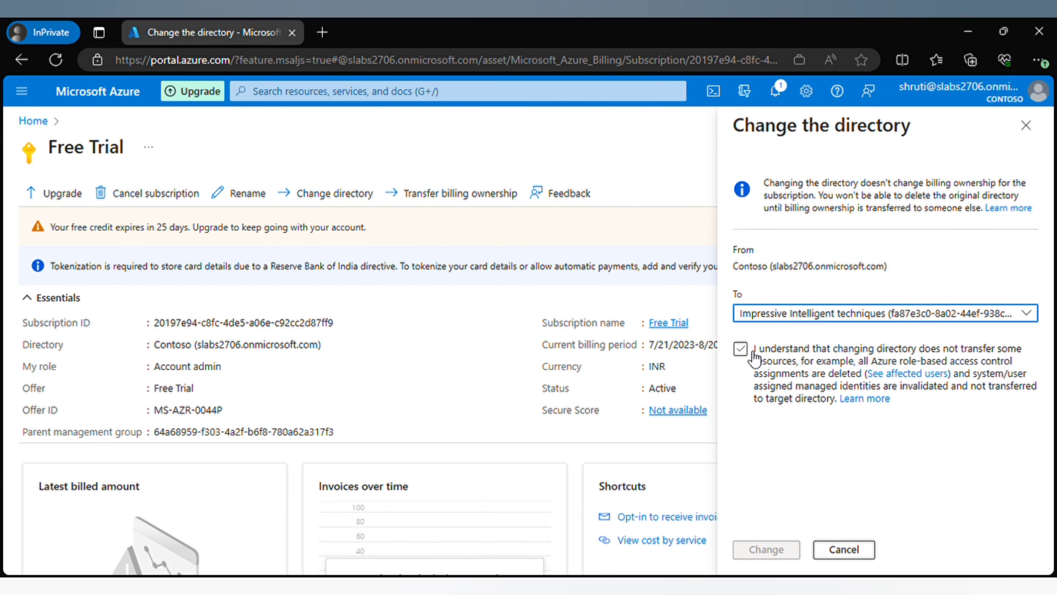
pyautogui.click(752, 356)
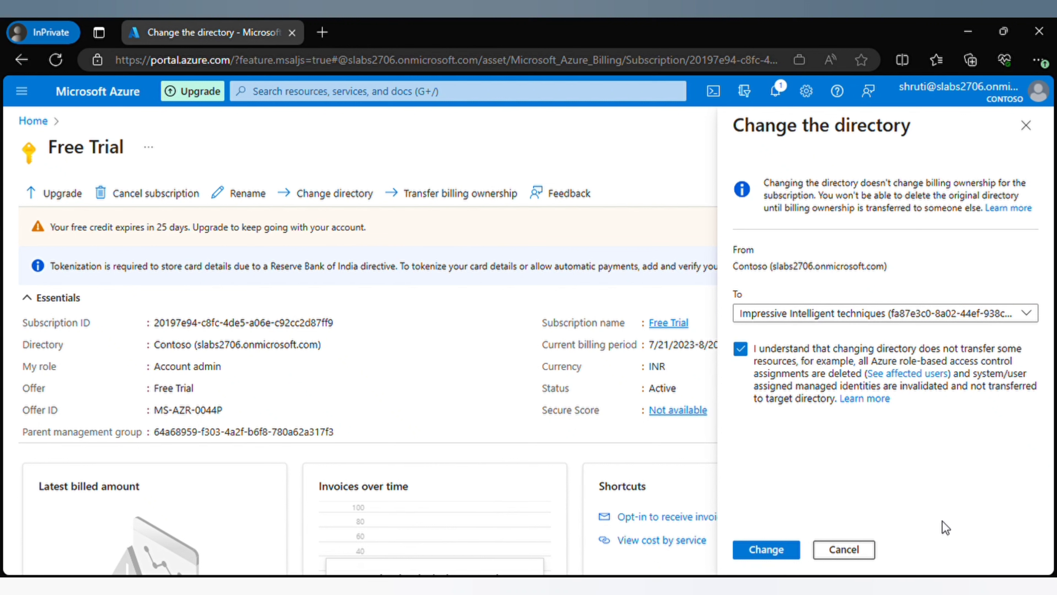
pyautogui.click(866, 550)
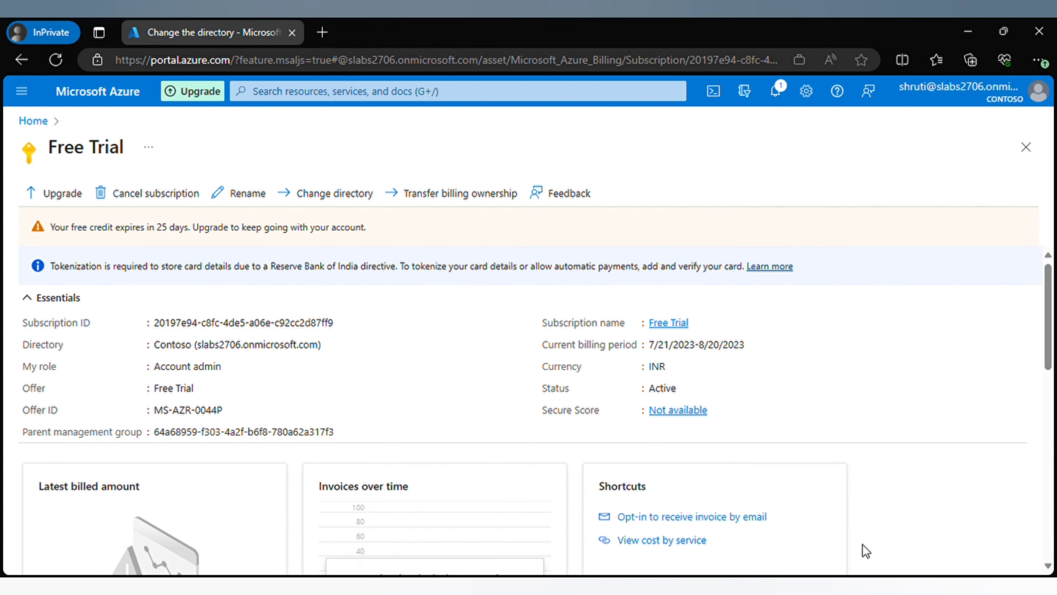